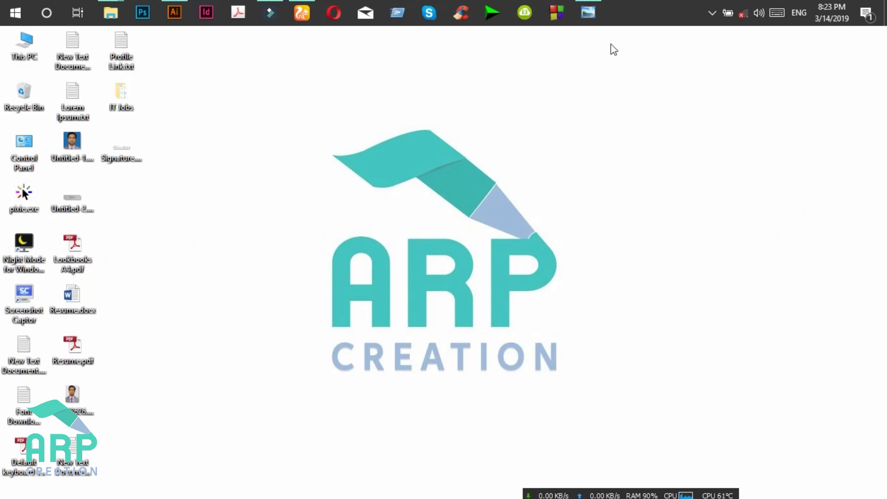
Look over the Alarm Clock Vector Eps.jpg reference image and its Shutterstock page in the browser.
left_click(595, 13)
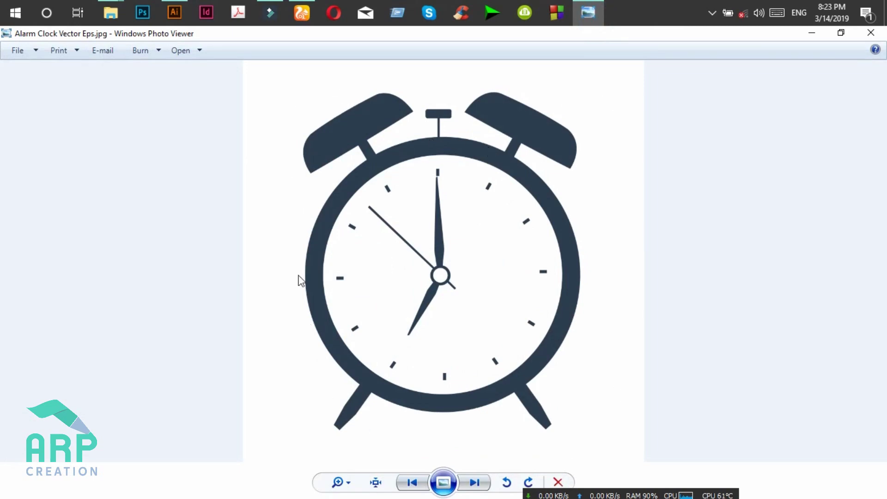
left_click(812, 34)
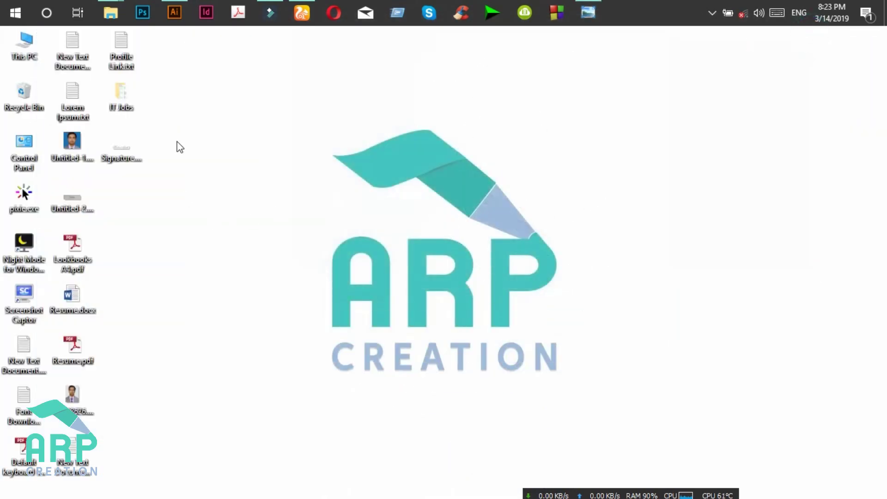
left_click(301, 11)
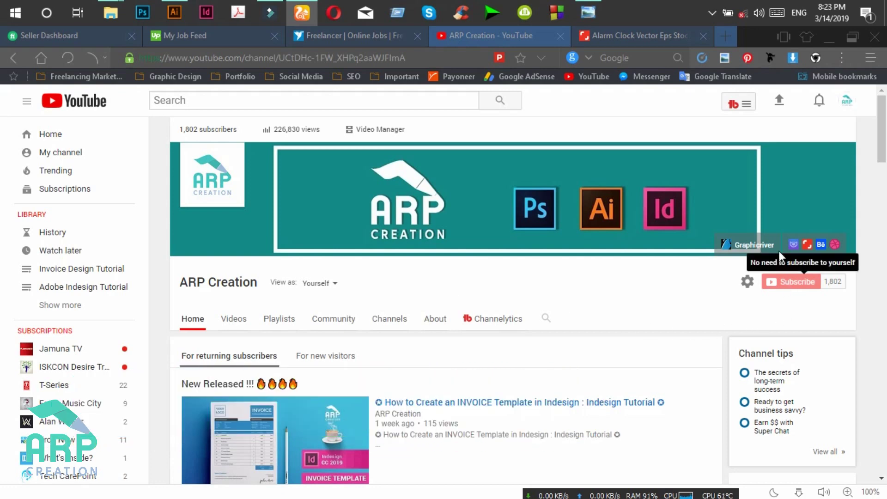
left_click(612, 38)
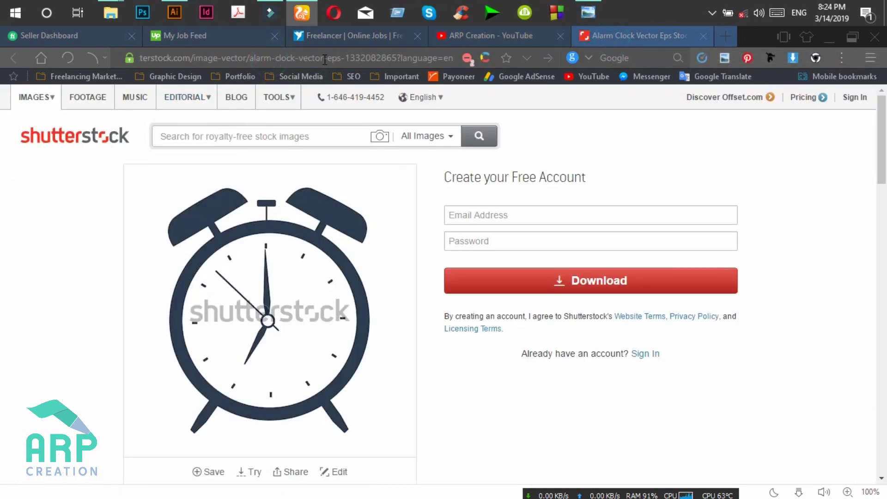
left_click(828, 40)
Switch to Illustrator and draw a large unfilled circle on the Untitled-2 artboard with a 47 pt stroke coloured #2c3d50.
mouse_move(173, 25)
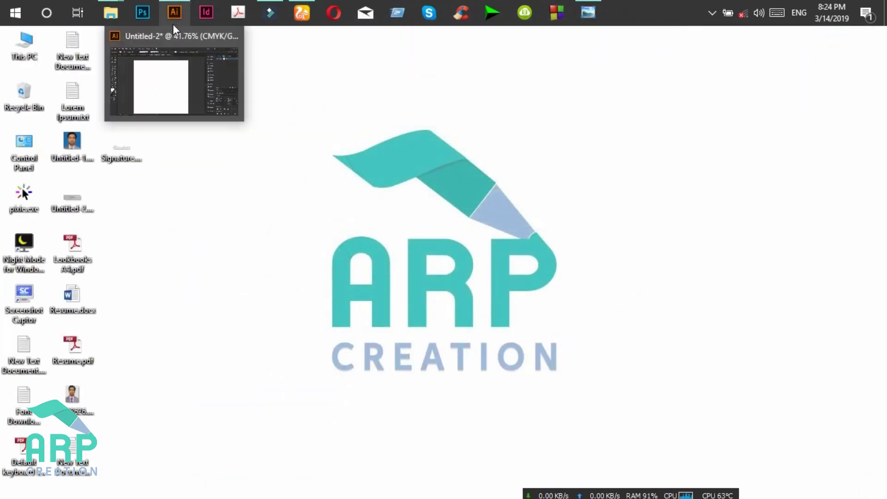
left_click(173, 19)
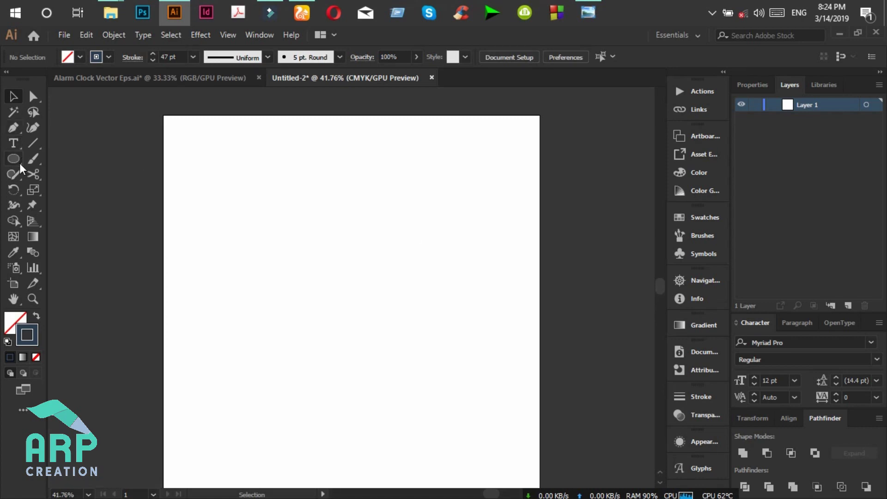
left_click(14, 158)
mouse_move(265, 211)
left_mouse_down()
mouse_move(388, 317)
mouse_move(464, 402)
left_mouse_up()
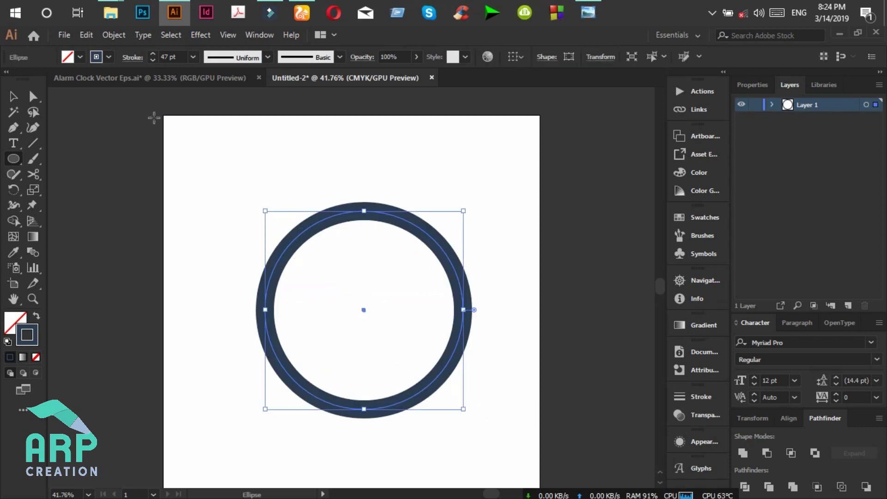
double_click(30, 333)
left_click(640, 397)
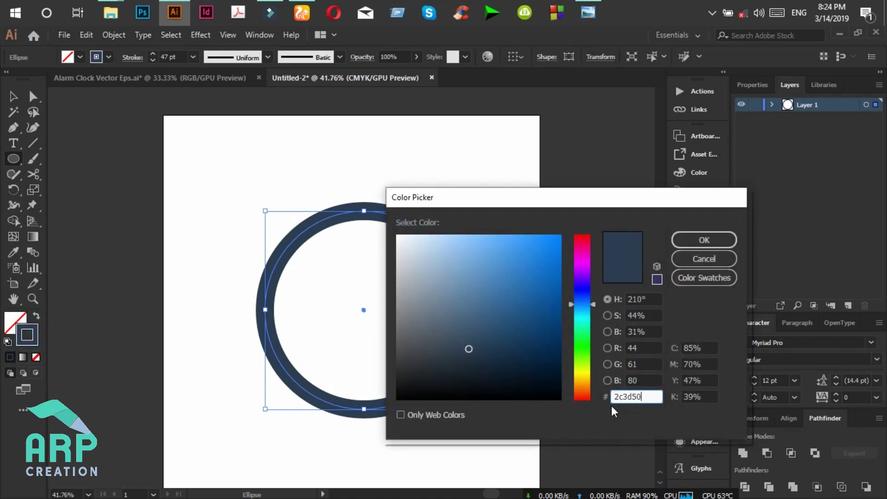
left_click(699, 246)
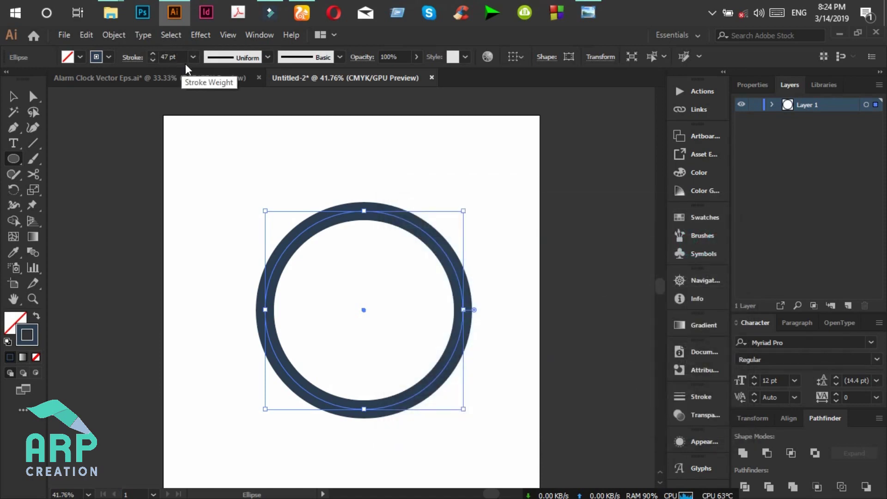
Enlarge the ring slightly, keeping it round, and centre it horizontally on the artboard.
left_click(13, 96)
left_click(435, 253)
left_click_drag(434, 250, 422, 249)
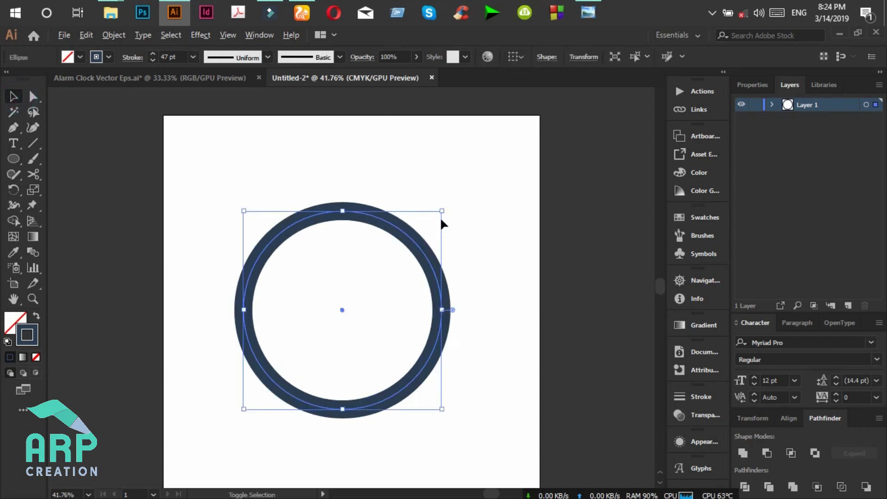
left_click_drag(441, 211, 452, 200)
left_click_drag(416, 224, 428, 242)
Check the clock reference image and draw a small upright rectangle above the ring with dark blue fill and no stroke.
key("alt+Tab")
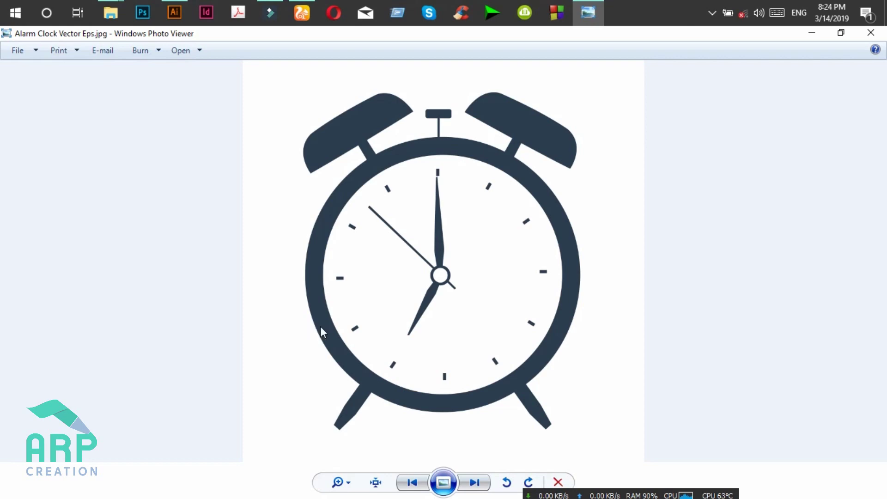
left_click(814, 35)
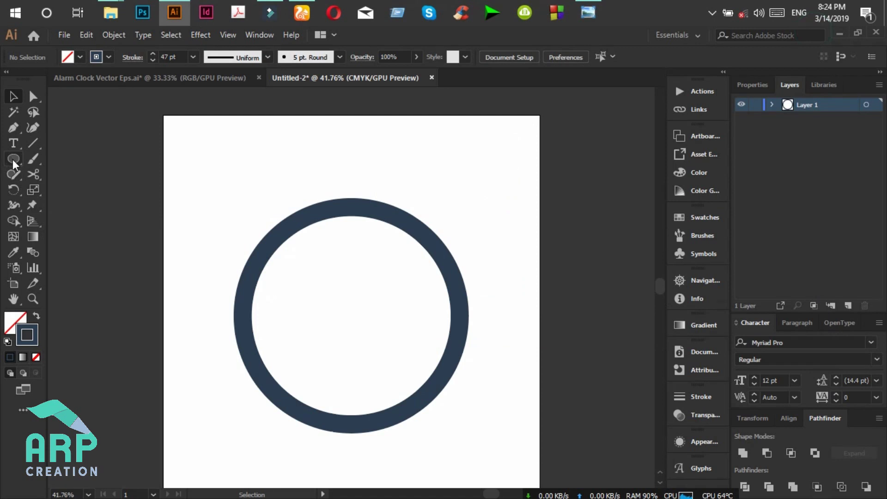
left_click_drag(13, 159, 70, 159)
left_click_drag(308, 160, 324, 178)
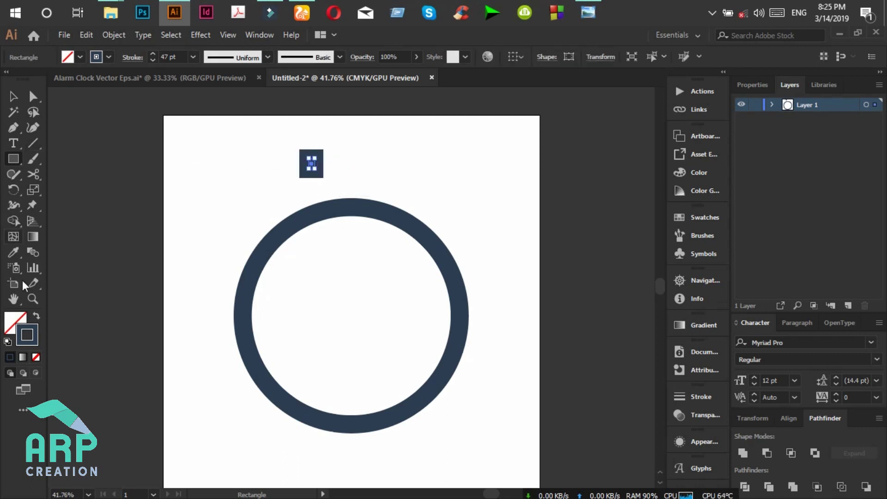
left_click(38, 314)
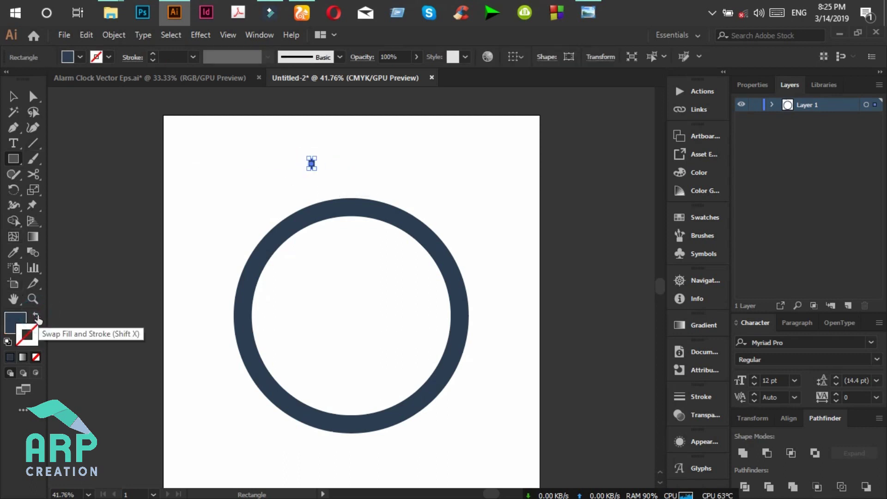
Duplicate the small rectangle horizontally, placing the copy on the same level above the ring's right side.
left_click(13, 97)
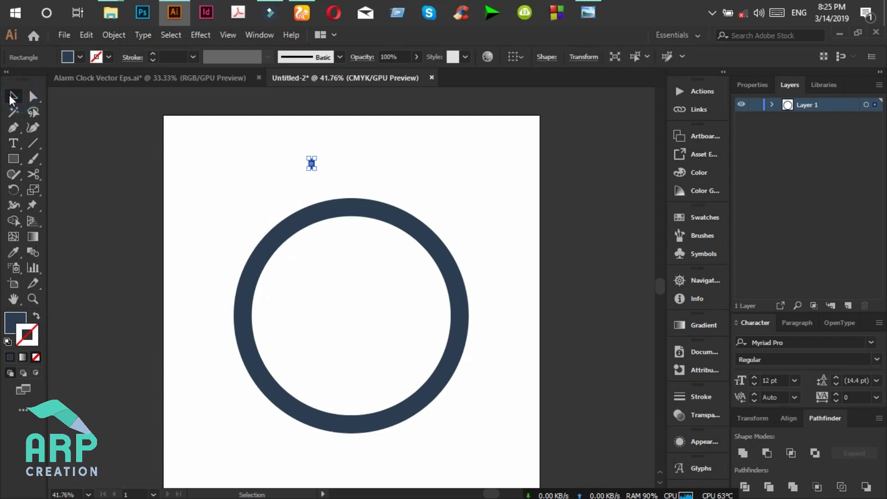
key("plus")
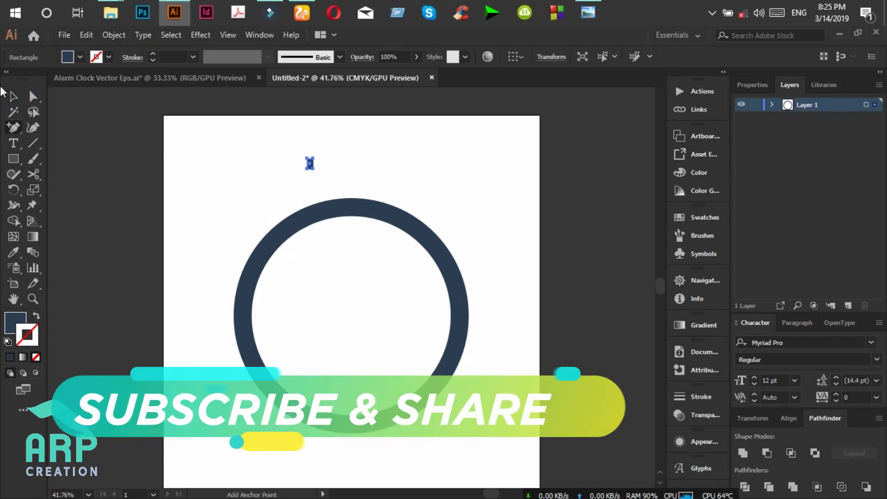
left_click(12, 97)
key("ctrl+plus")
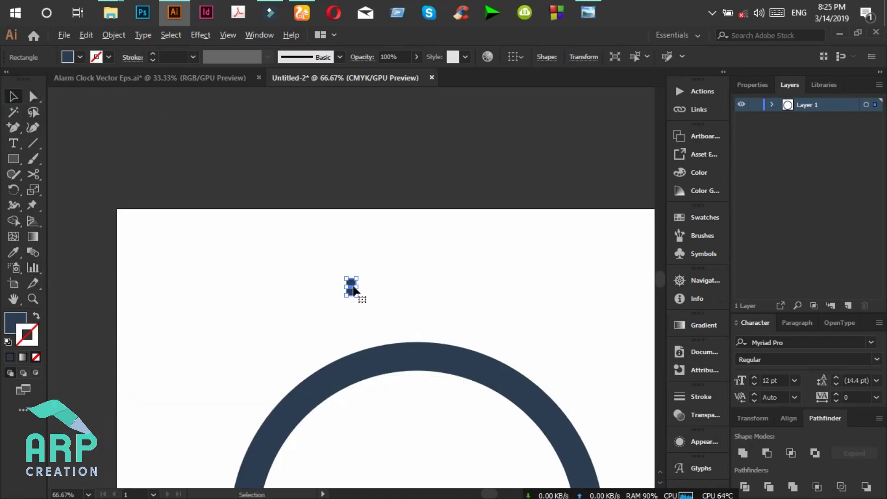
left_click_drag(351, 287, 571, 287)
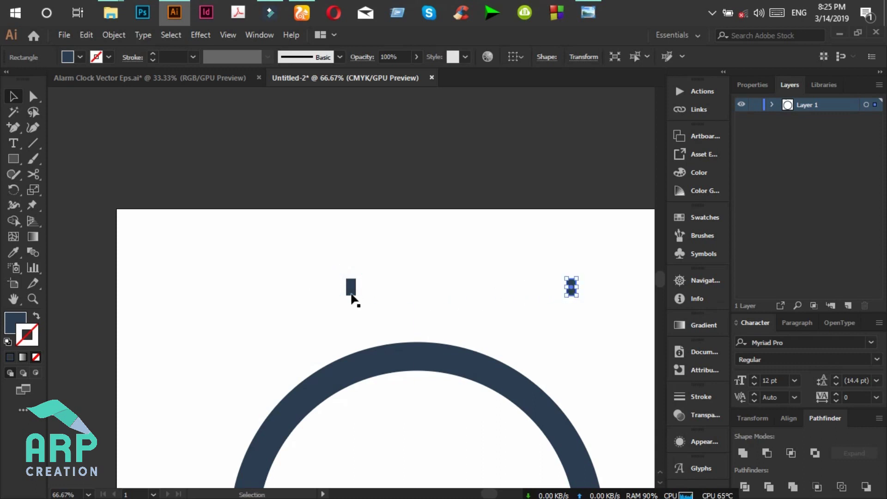
left_click(351, 289)
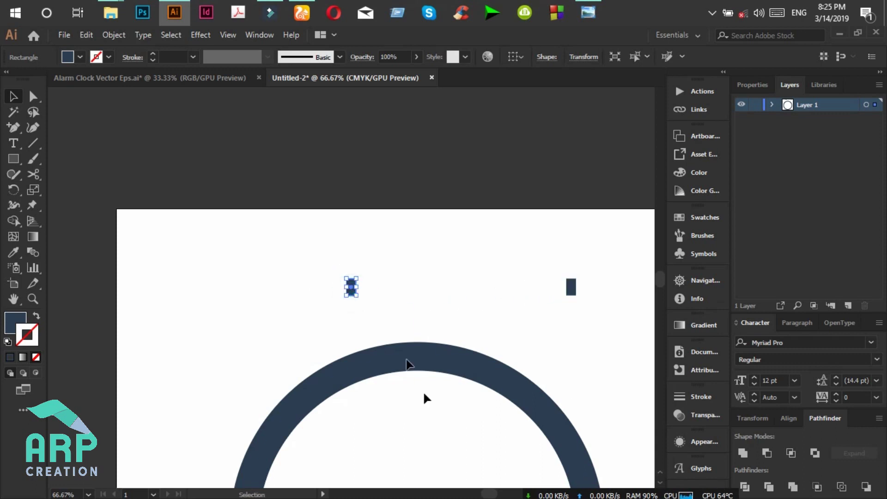
Select both small rectangles and set the blend options to Specified Steps with 4 steps.
left_click(331, 262)
left_click_drag(327, 253, 580, 337)
scroll(567, 345, "down", 2)
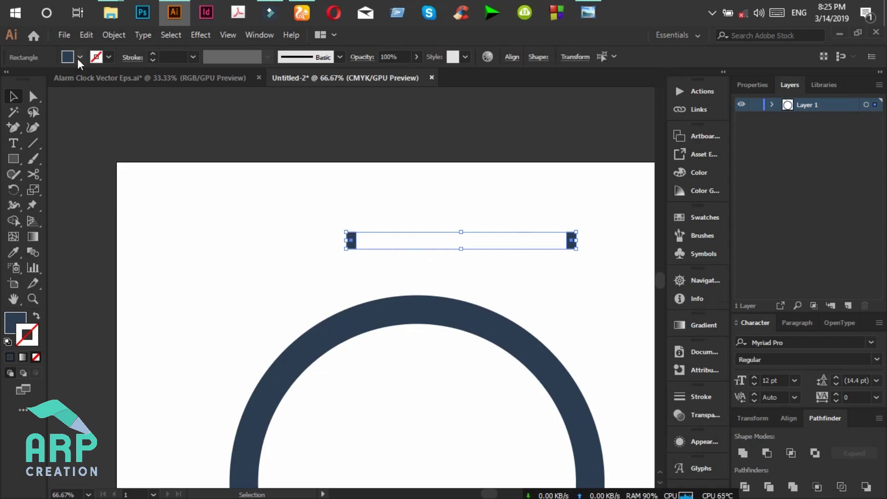
left_click(112, 36)
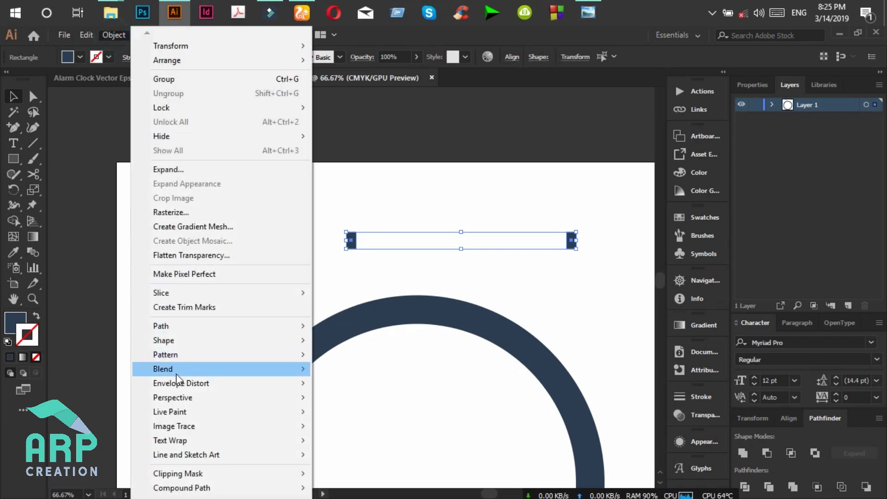
mouse_move(180, 369)
left_click(381, 409)
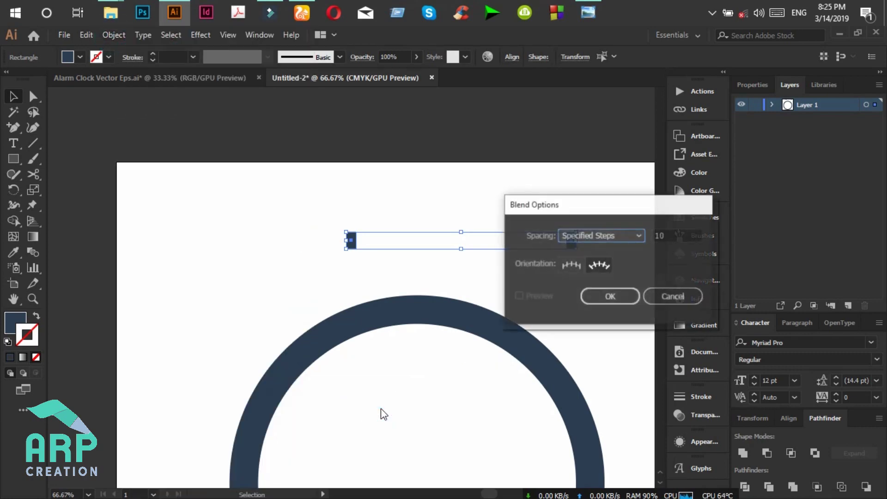
left_click_drag(641, 213, 230, 218)
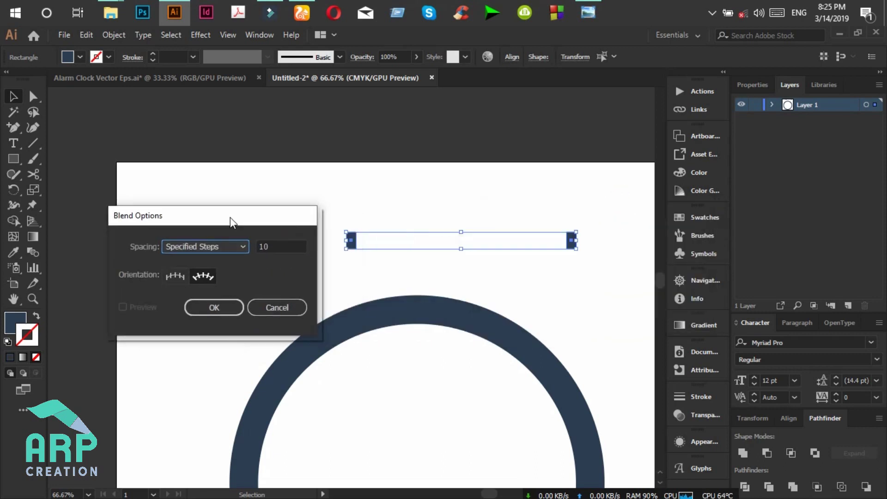
left_click(211, 250)
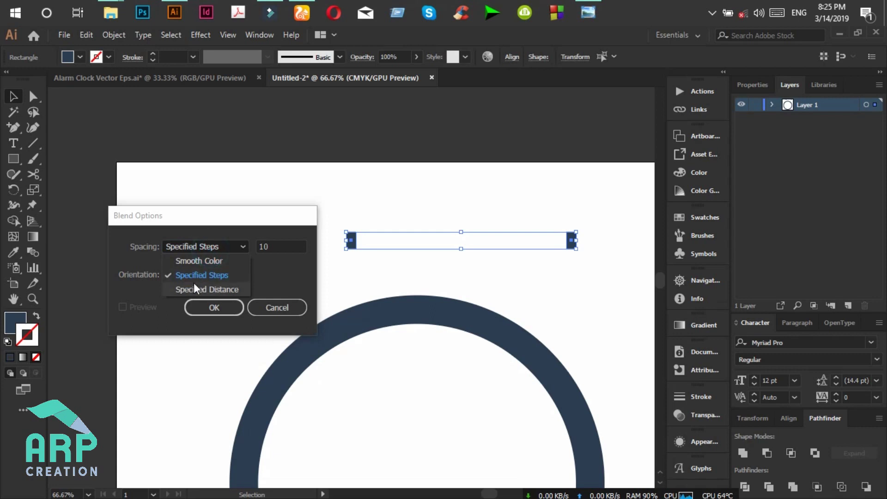
left_click(267, 273)
left_click(268, 248)
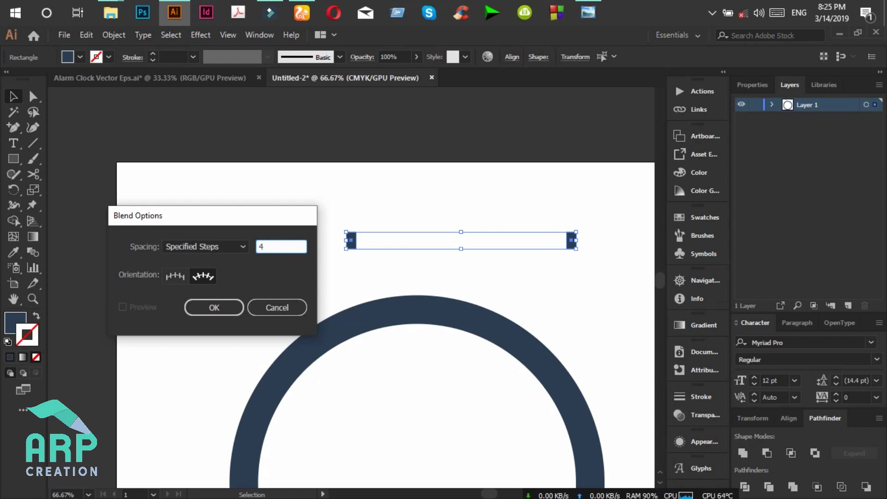
left_click(221, 309)
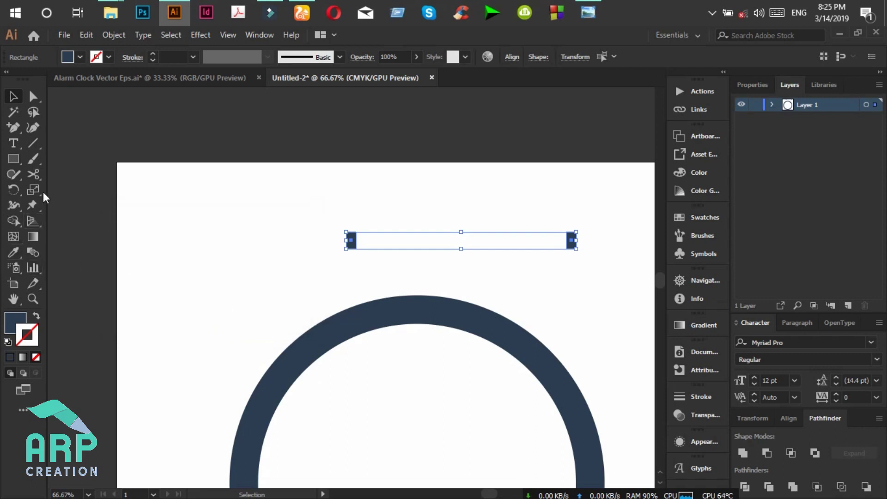
Blend the left rectangle into the right one with the Blend tool to form a row of marks.
left_click(34, 253)
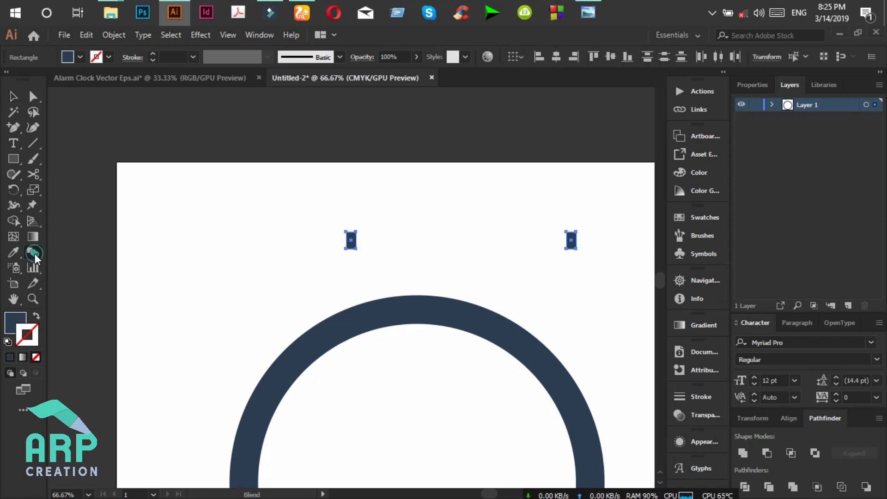
left_click(351, 240)
left_click(572, 241)
left_click(14, 97)
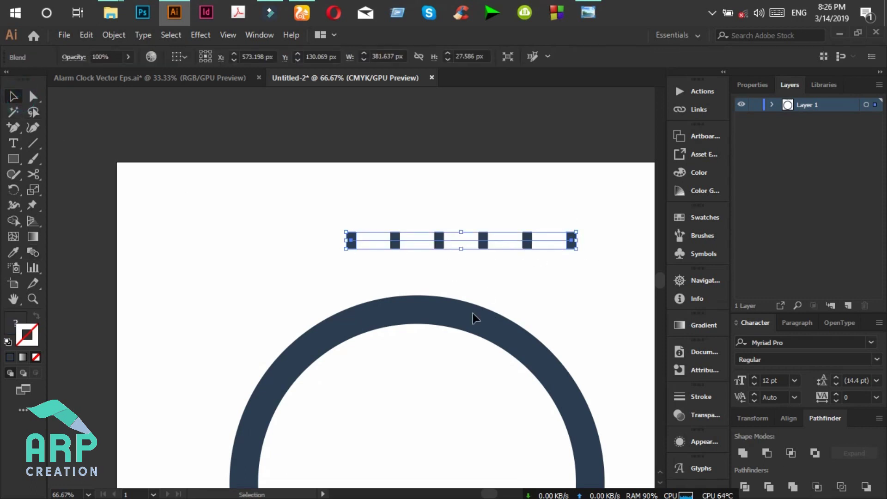
Move the blended row of marks off the artboard to its right side.
scroll(480, 323, "down", 3)
key("a")
key("ctrl+minus")
key("ctrl+minus")
key("v")
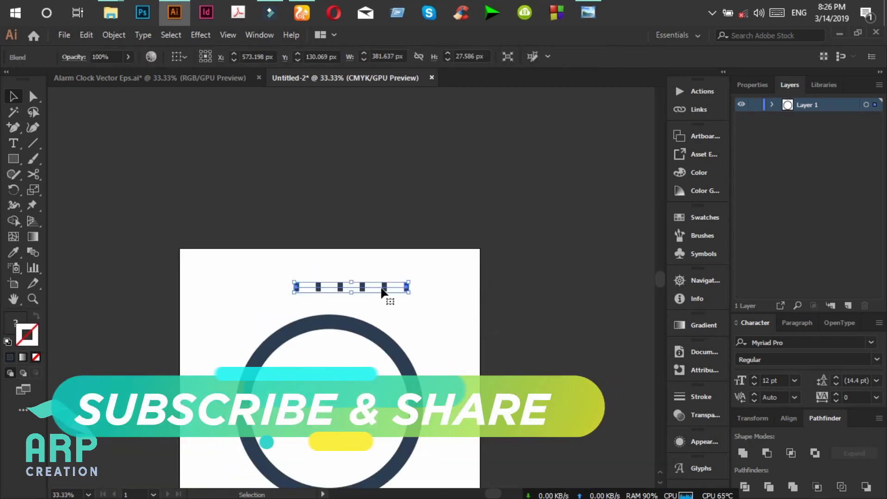
left_click_drag(382, 291, 584, 292)
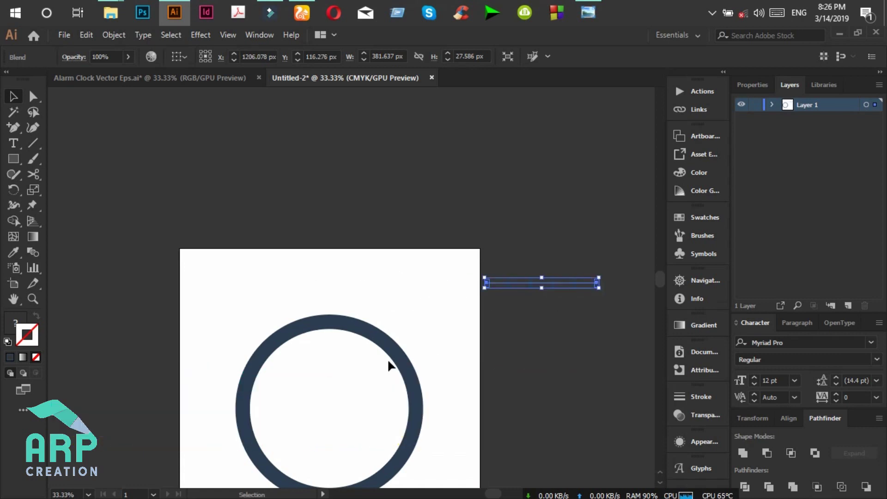
Duplicate the ring to the right below the row of marks and remove the copy's stroke.
left_click(389, 345)
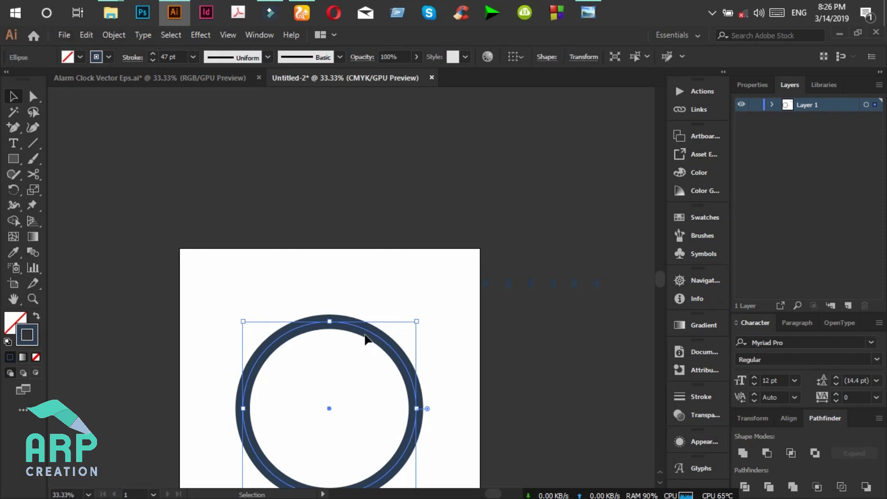
left_click_drag(363, 331, 578, 330)
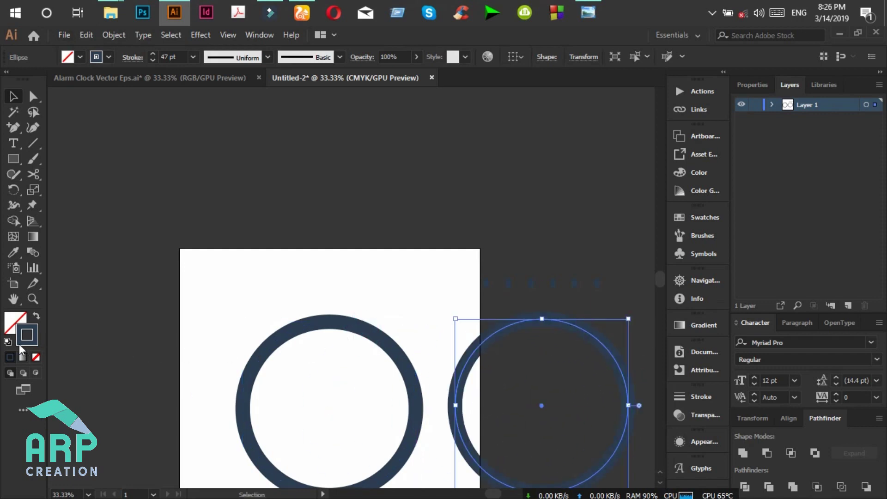
left_click(36, 358)
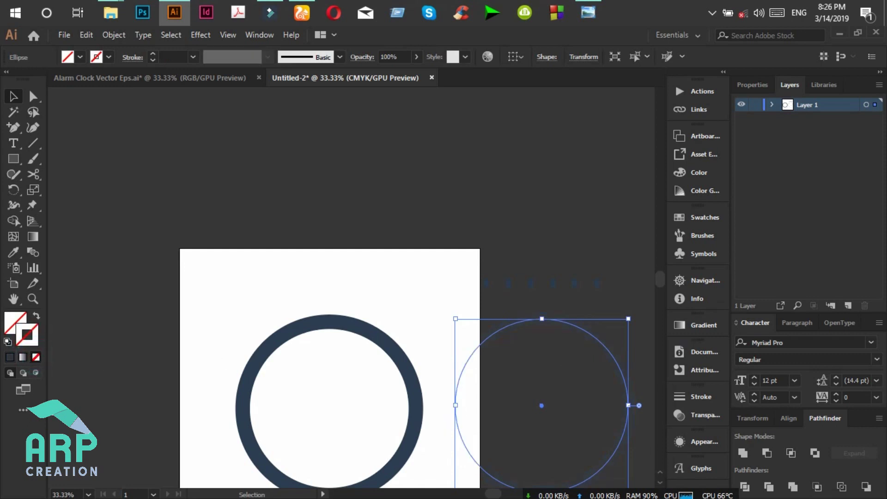
left_click_drag(493, 494, 498, 493)
key("ctrl+equal")
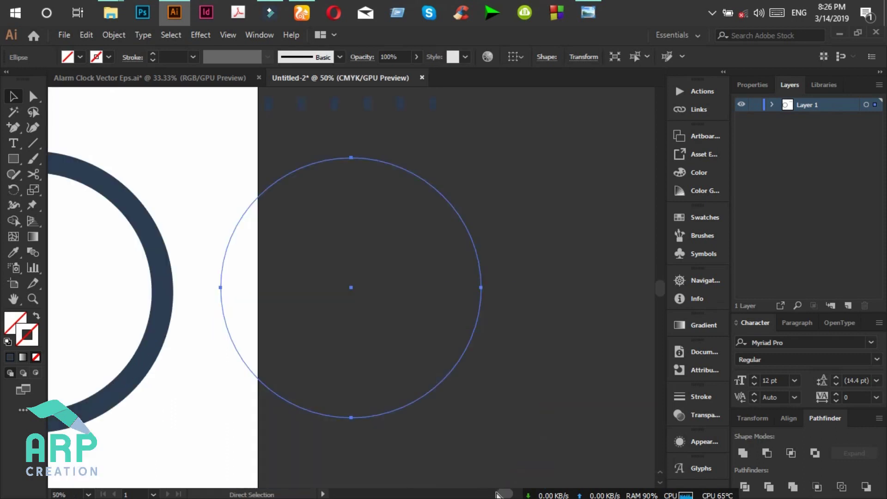
scroll(106, 295, "up", 1)
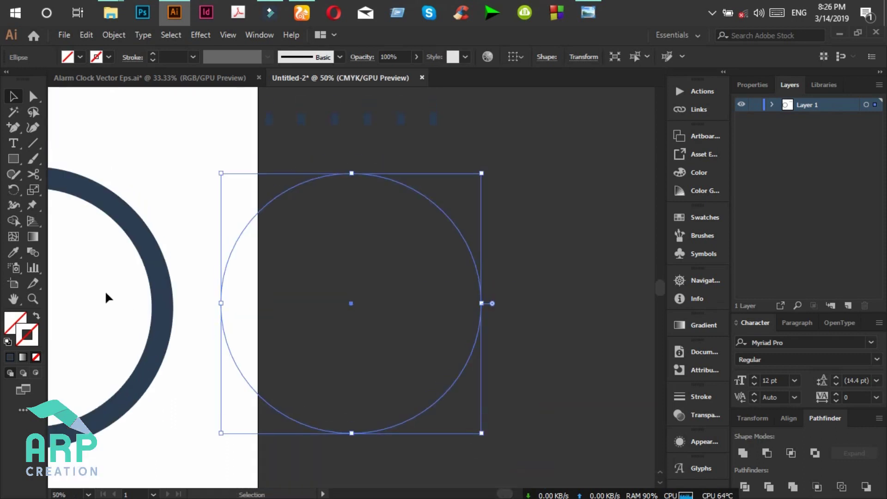
Cut the strokeless circle at its top and bottom anchors with the Scissors tool and delete the right half.
left_click(33, 173)
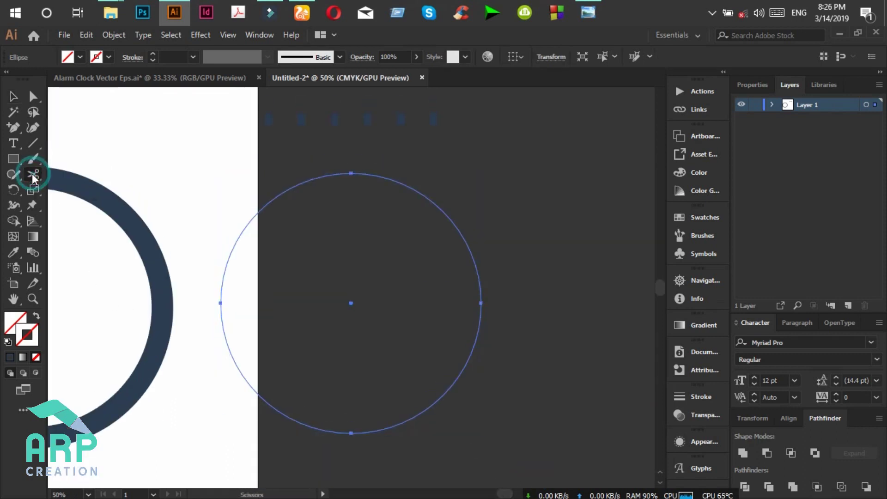
left_click(351, 173)
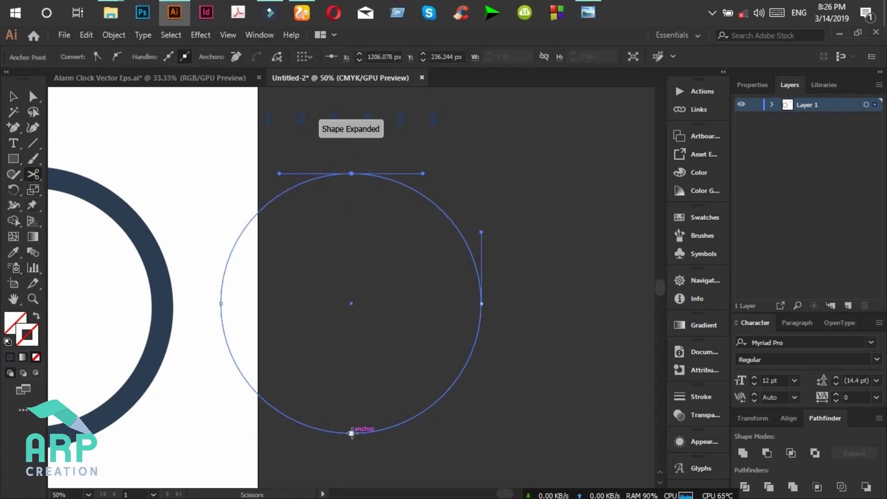
left_click(351, 433)
key("Delete")
left_click(13, 96)
left_click(443, 259)
left_click_drag(422, 168, 484, 324)
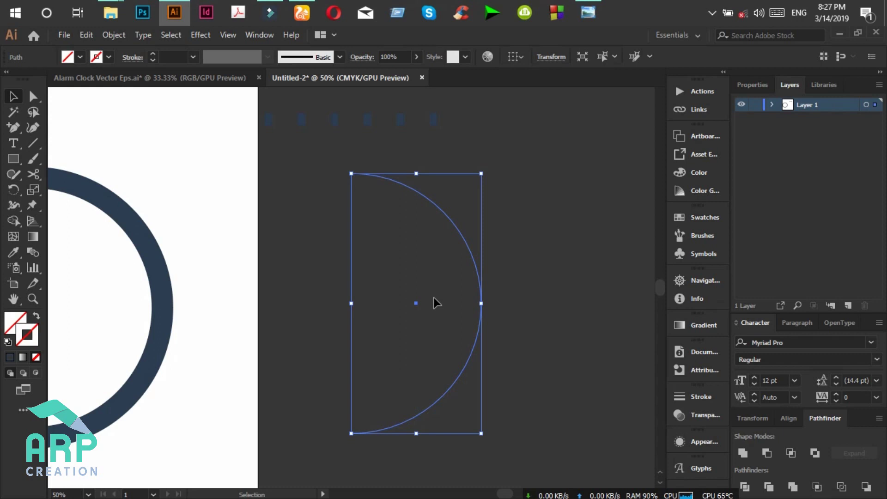
key("Delete")
Move the remaining left half-circle slightly to the right, beneath the row of marks.
left_click_drag(388, 273, 396, 284)
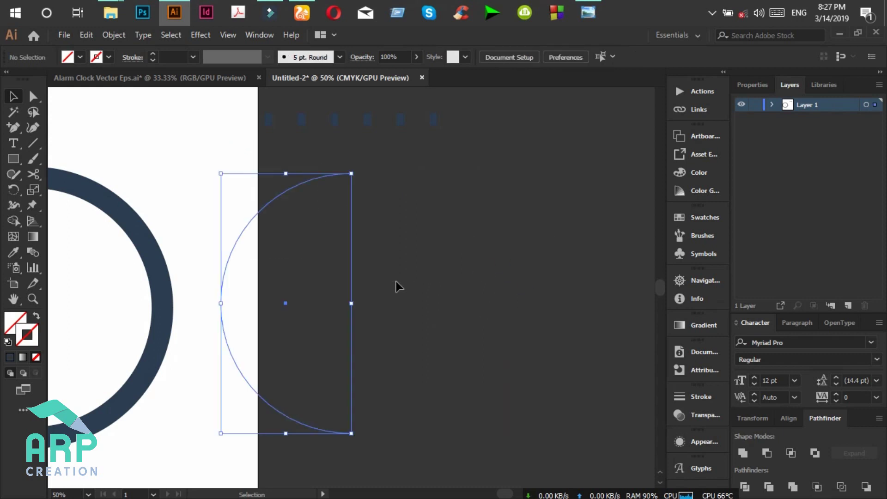
left_click(349, 201)
left_click(287, 177)
left_click_drag(310, 182, 357, 187)
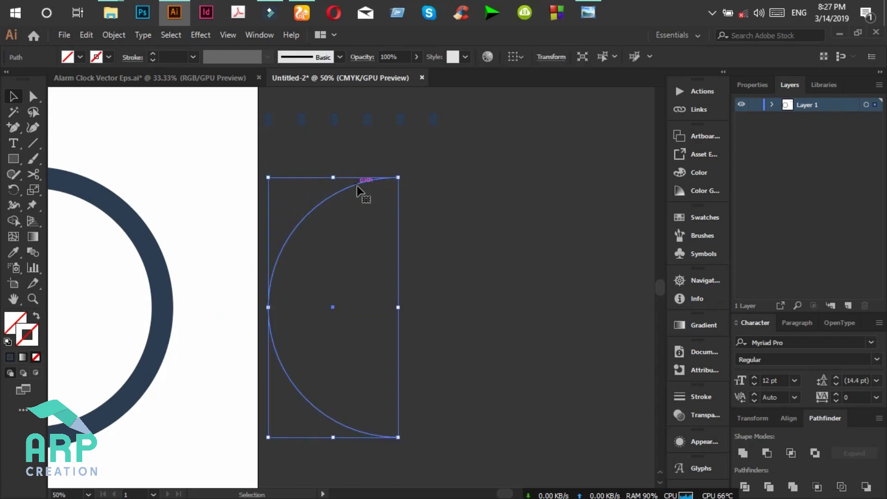
left_click(450, 211)
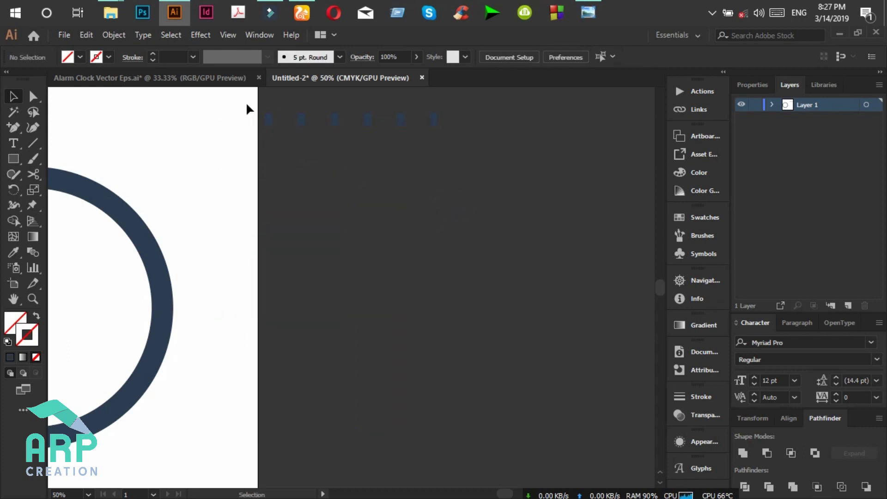
Select the blended row of marks with the half-circle and apply Replace Spine so the marks follow the arc.
left_click_drag(248, 101, 461, 291)
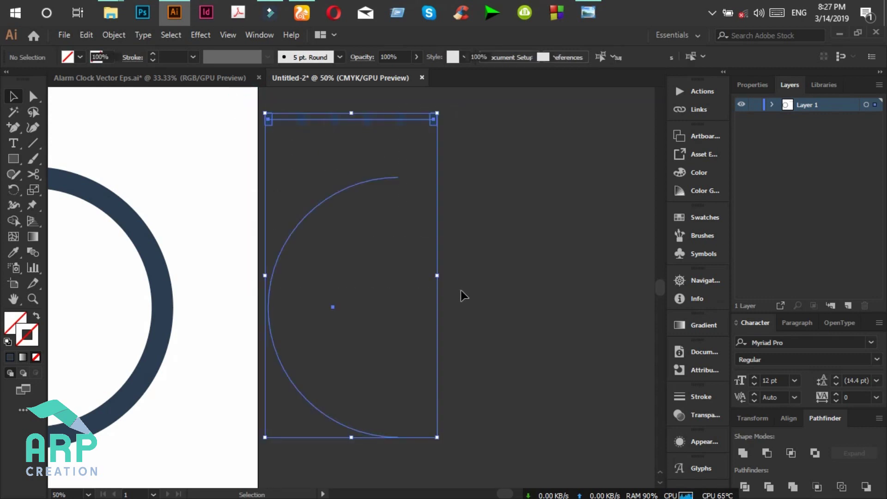
left_click(118, 37)
mouse_move(238, 366)
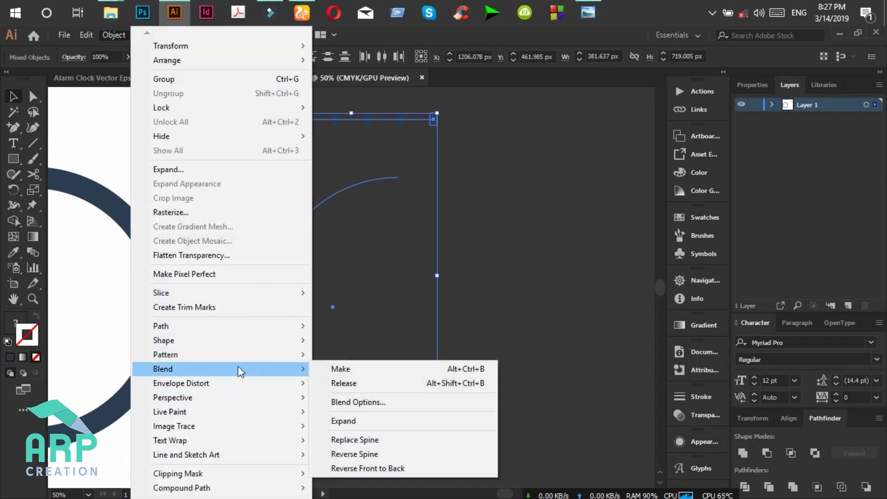
left_click(364, 440)
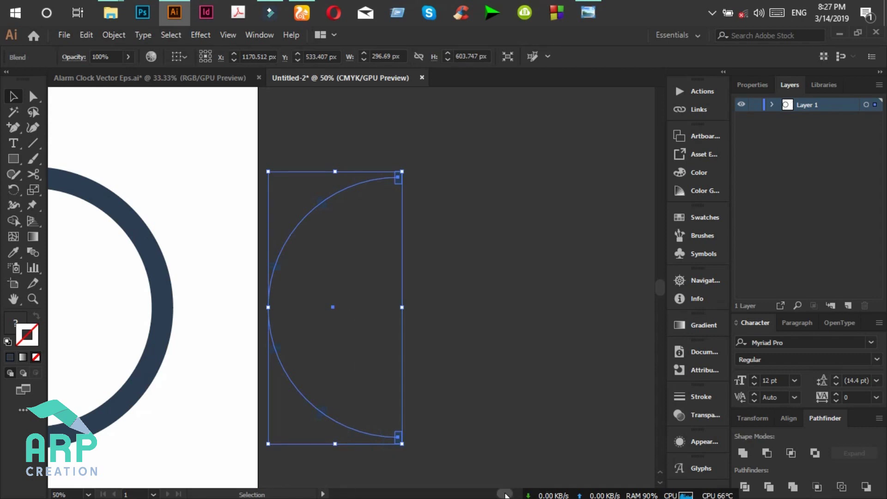
Make a reflected copy of the curved blend across the vertical axis.
left_click_drag(505, 494, 497, 495)
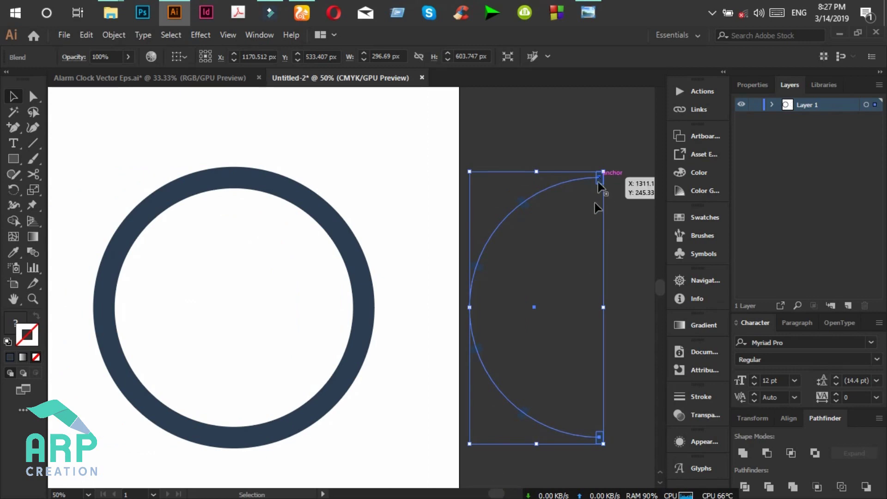
left_click_drag(499, 494, 510, 496)
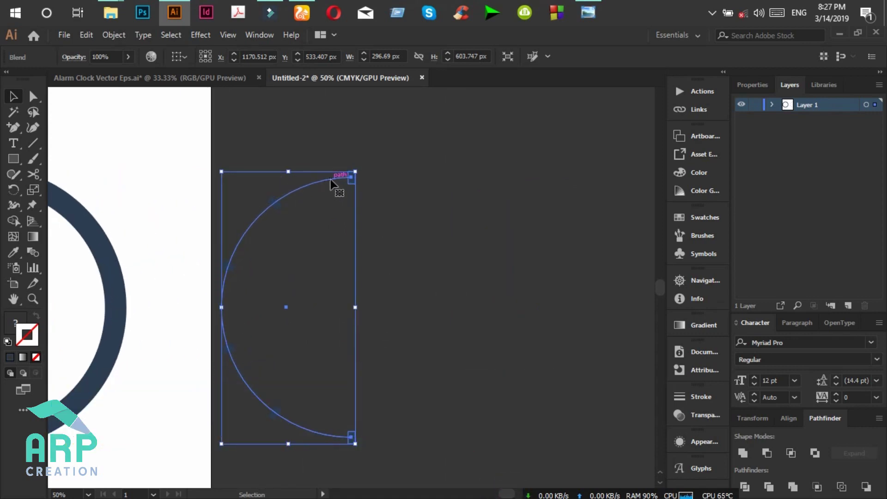
right_click(331, 181)
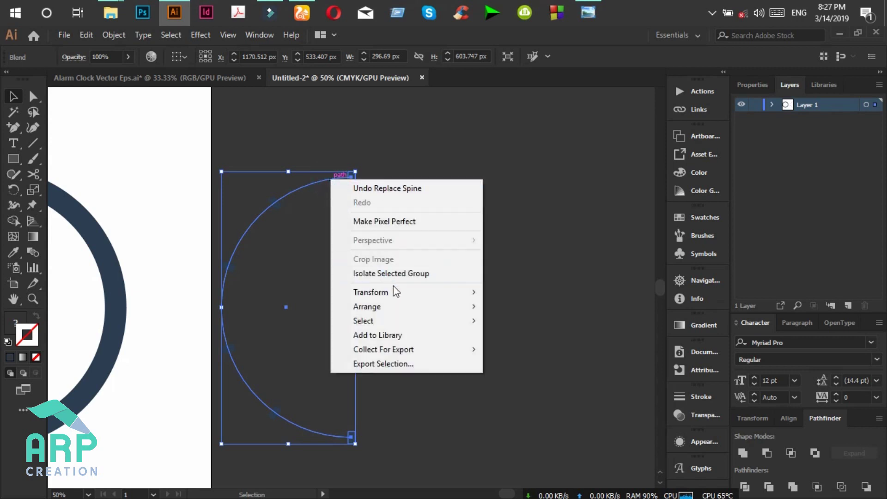
mouse_move(400, 310)
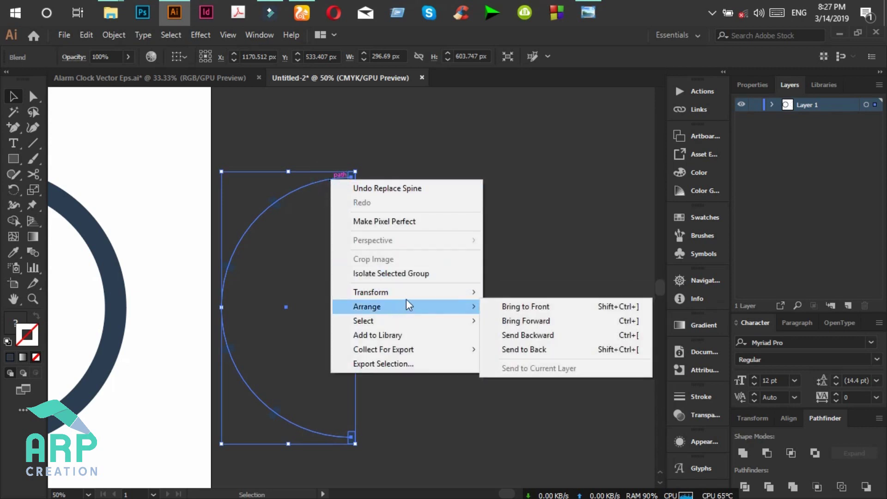
mouse_move(410, 293)
left_click(532, 339)
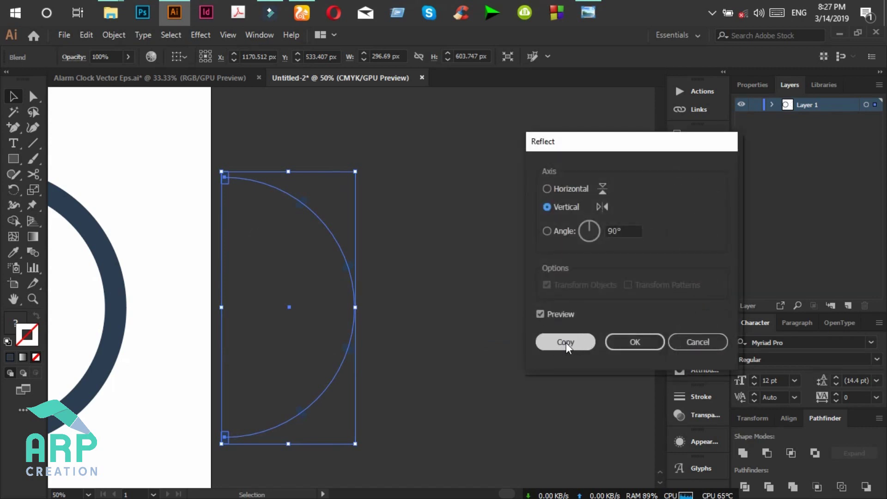
left_click(566, 342)
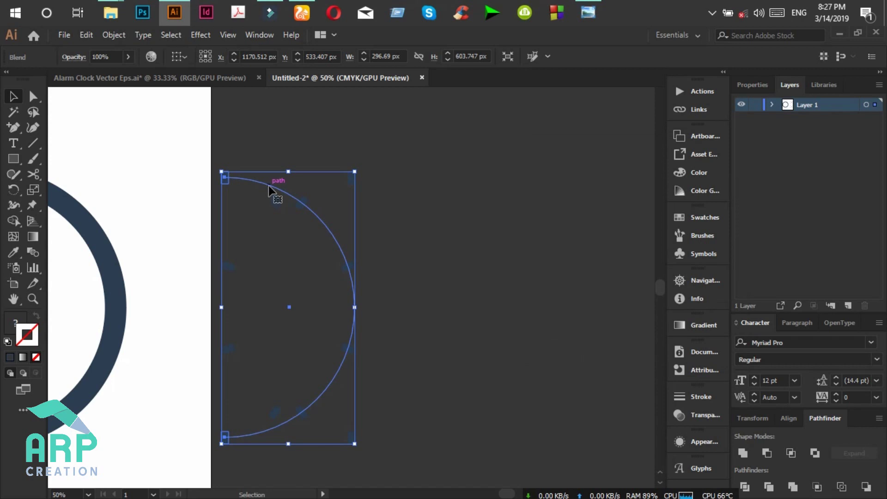
Move the reflected blend to the right so both halves form a full circle of marks.
left_click(428, 236)
left_click(307, 206)
left_click_drag(307, 207, 432, 203)
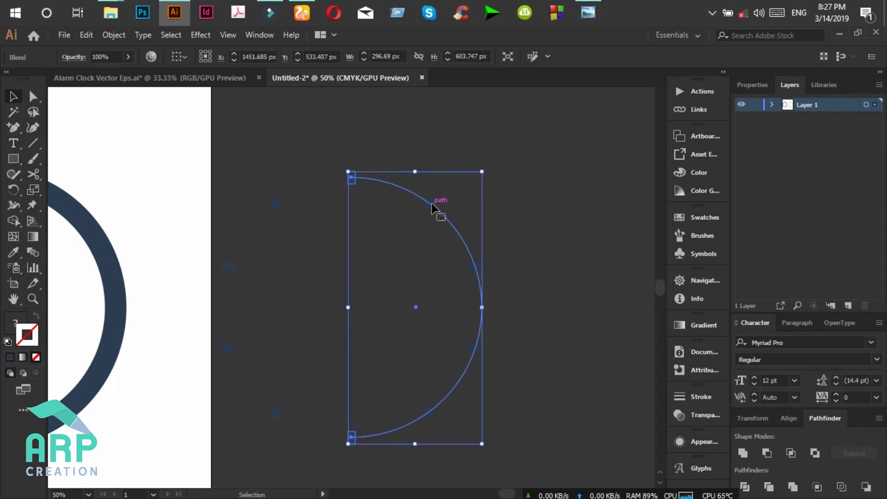
Expand the reflected blend's object and fill, and ungroup the resulting marks.
left_click(120, 38)
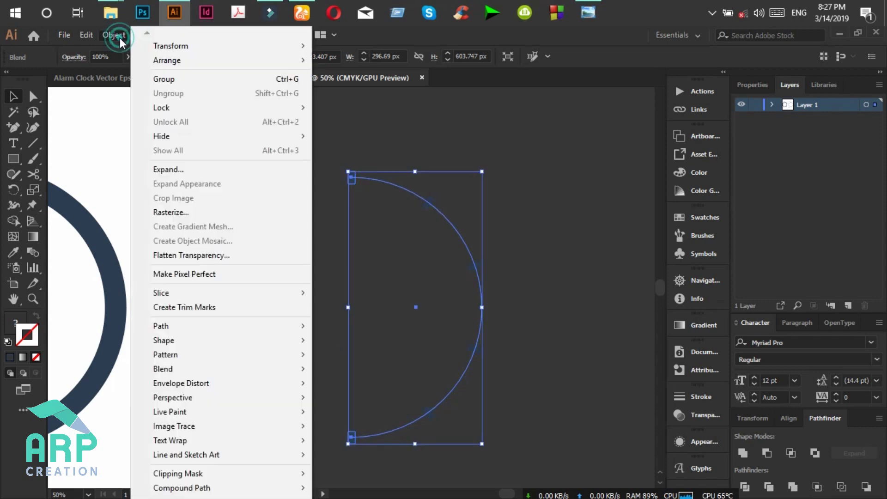
left_click(192, 167)
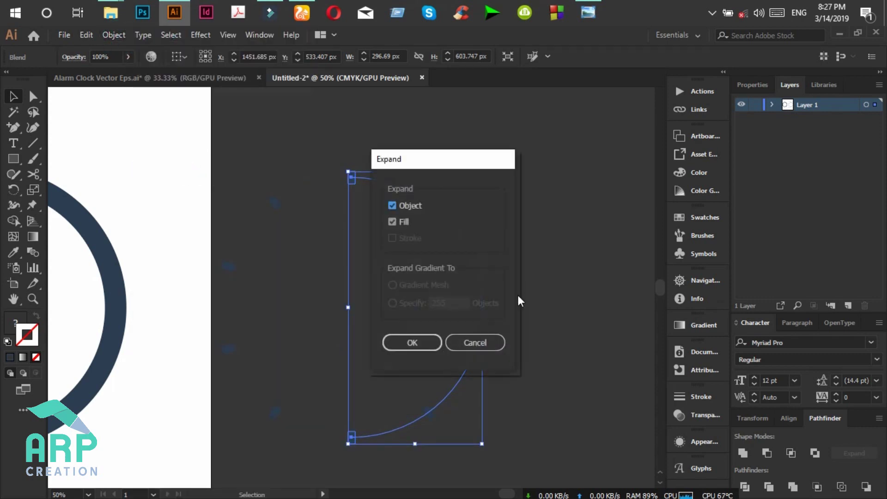
left_click(413, 343)
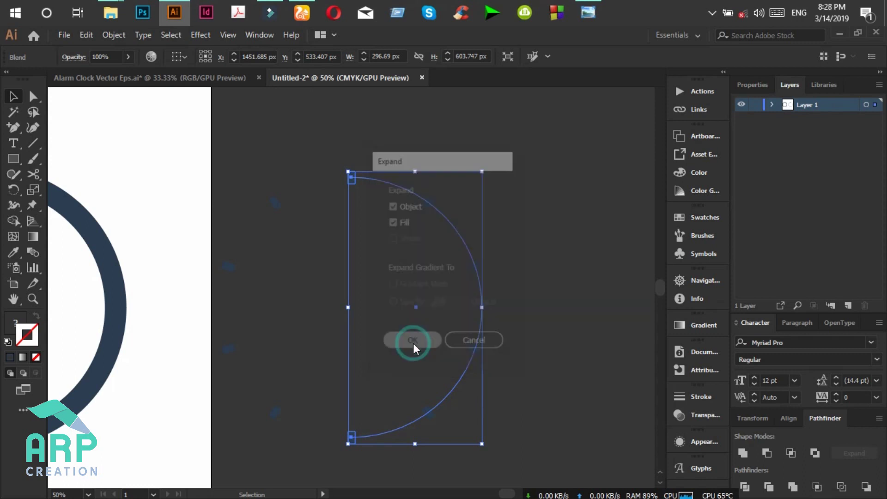
left_click(529, 215)
left_click(351, 180)
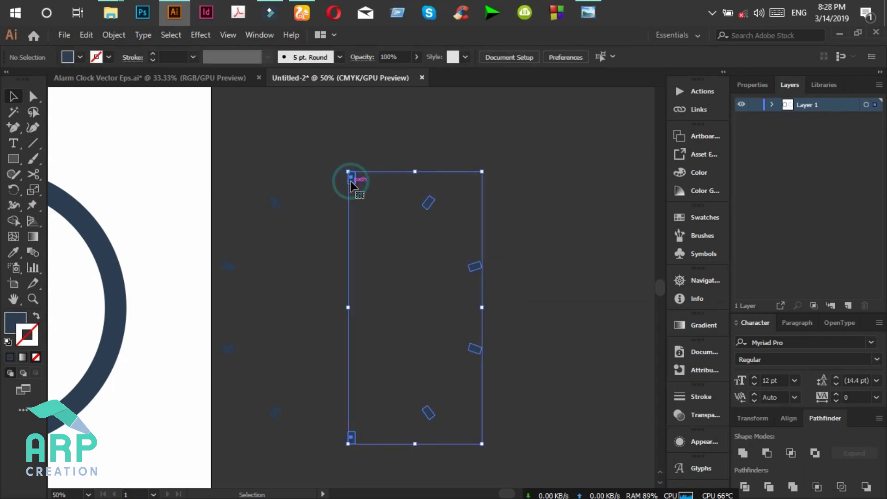
right_click(351, 443)
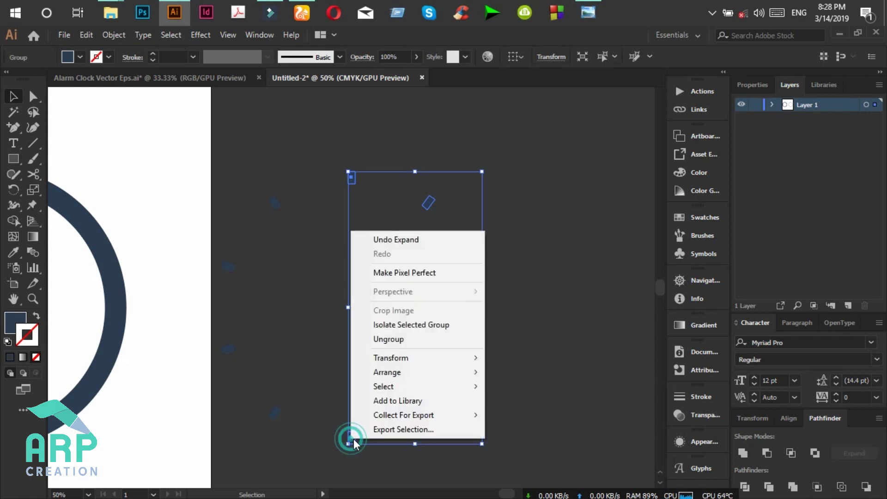
left_click(407, 342)
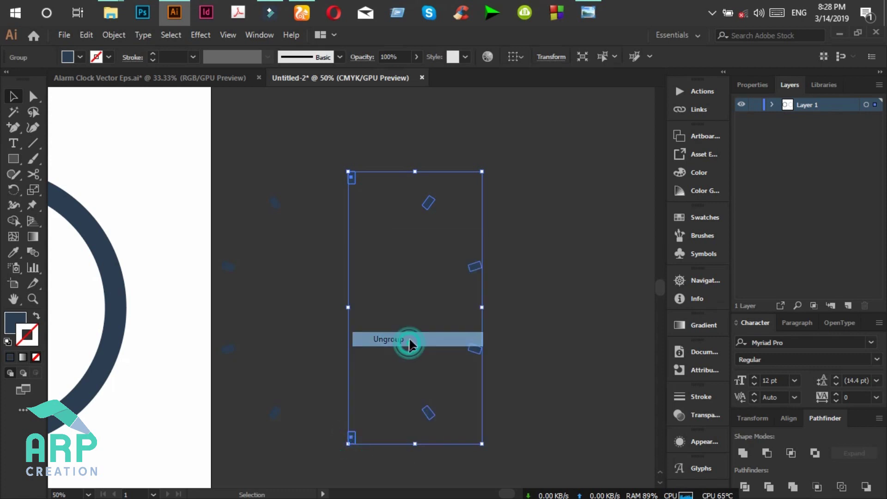
Remove the duplicate top and bottom marks that overlap where the two halves meet.
left_click(541, 242)
left_click(353, 183)
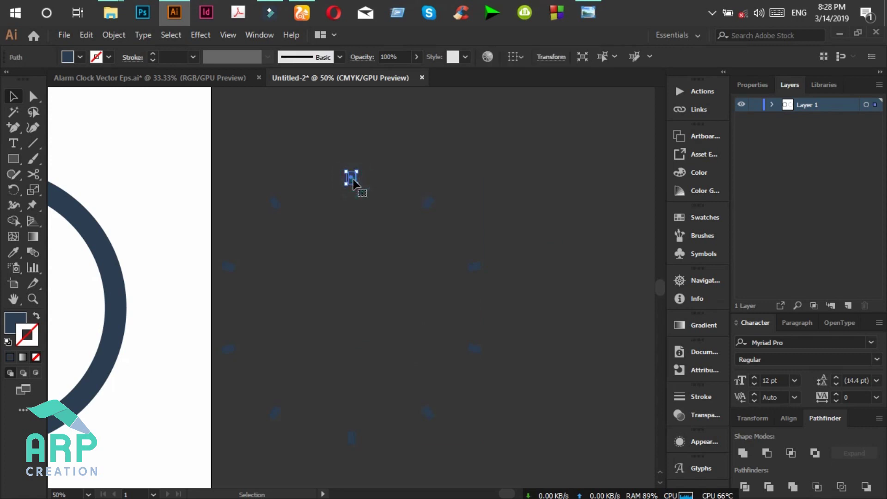
left_click(353, 422)
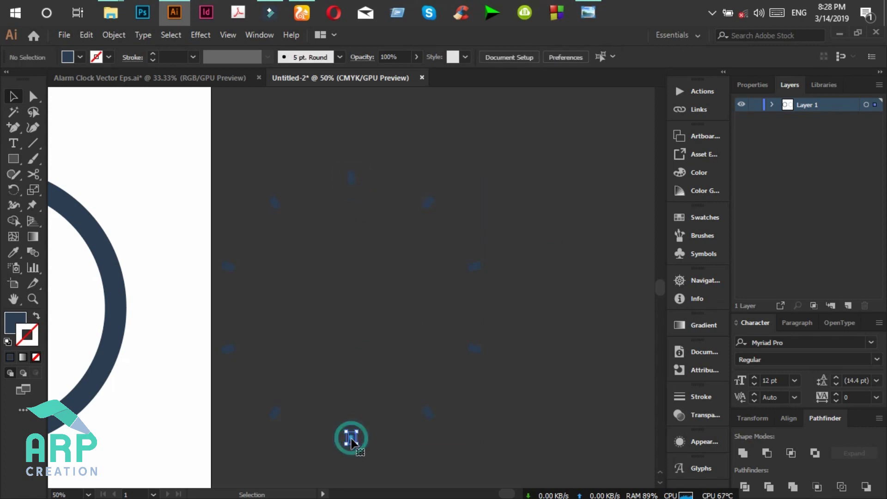
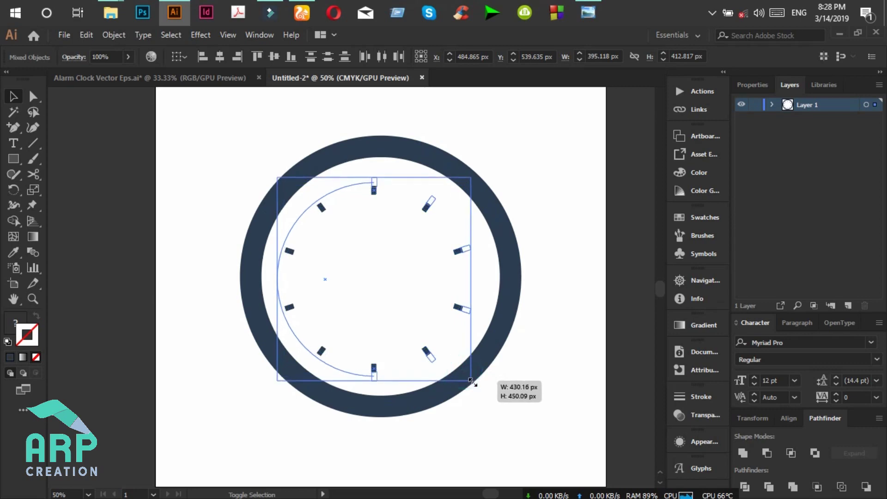
Nudge the circle of hour marks about 11 px right and 1 px up to centre it inside the clock ring.
key("Right")
key("Right")
key("Right")
key("Right")
key("Right")
key("Right")
key("Right")
key("Right")
key("Right")
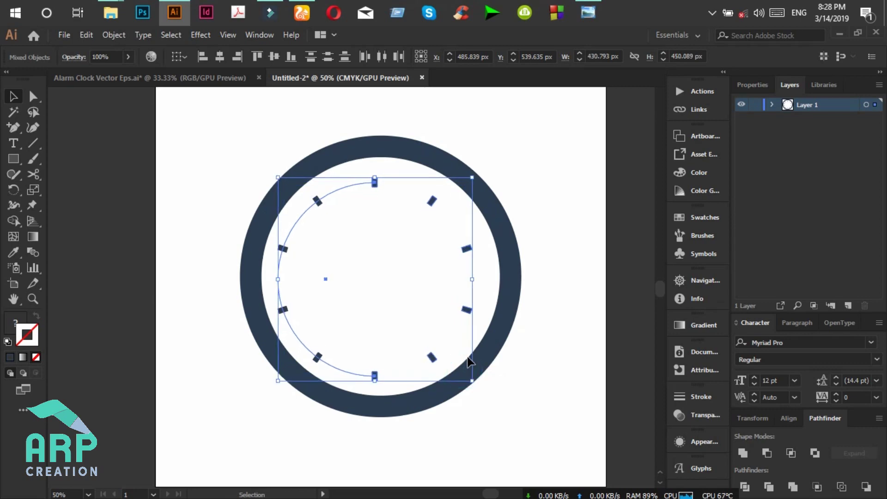
key("Right")
key("Right")
key("Right")
key("Right")
key("Right")
key("Right")
key("Right")
key("Right")
key("Right")
key("Right")
key("Right")
key("Up")
key("Up")
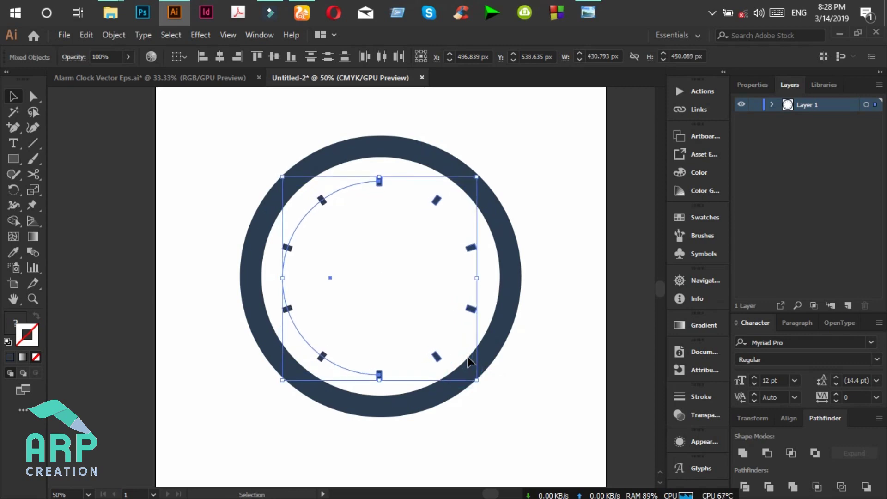
left_click(577, 281)
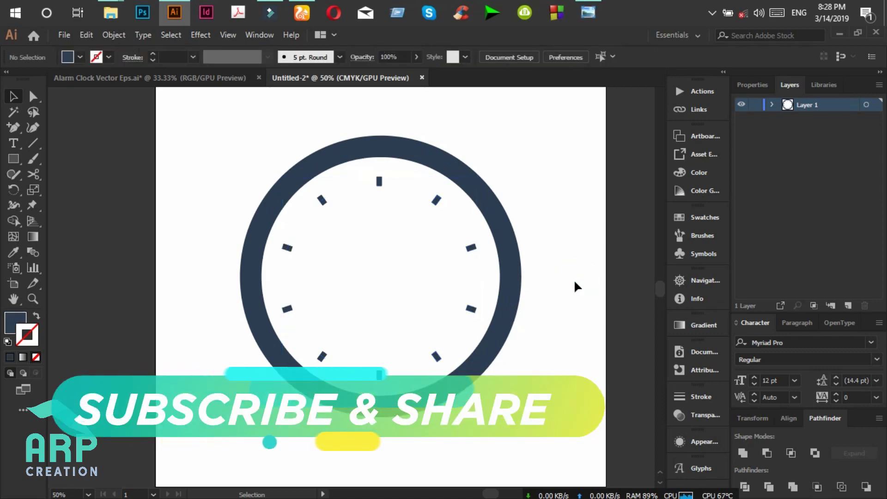
Check the alarm clock reference image and draw a small circle at the centre of the clock face with the Ellipse tool.
scroll(564, 282, "up", 3)
scroll(543, 300, "down", 1)
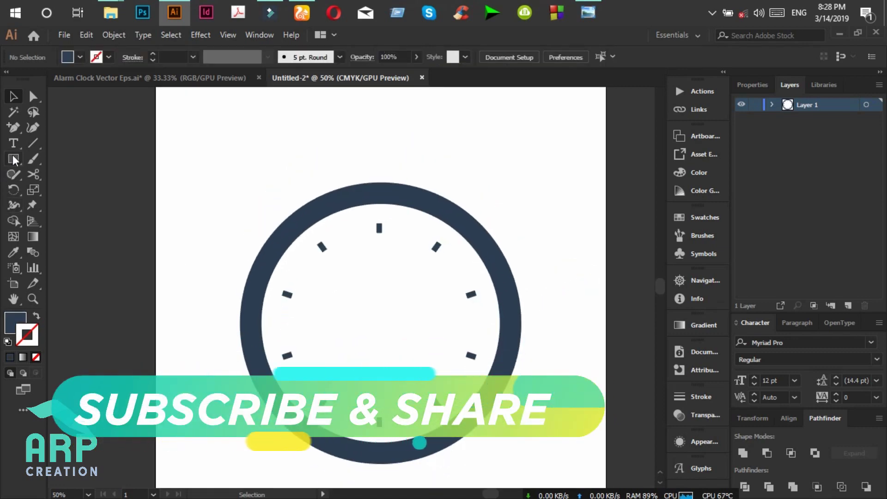
left_click(589, 6)
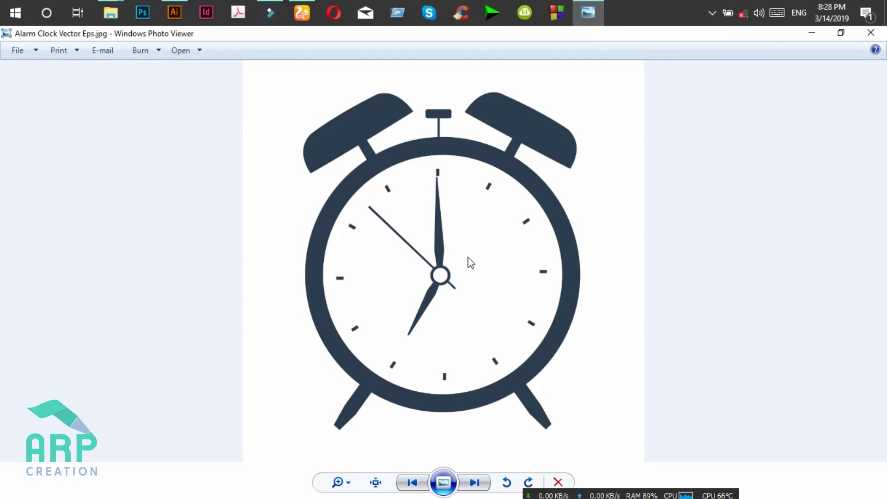
left_click(811, 34)
left_click_drag(13, 168, 57, 189)
left_click_drag(366, 310, 383, 332)
Compare with the reference image, swap the centre circle's dark blue fill to its stroke, and set its fill to white.
left_click(588, 12)
left_click(812, 33)
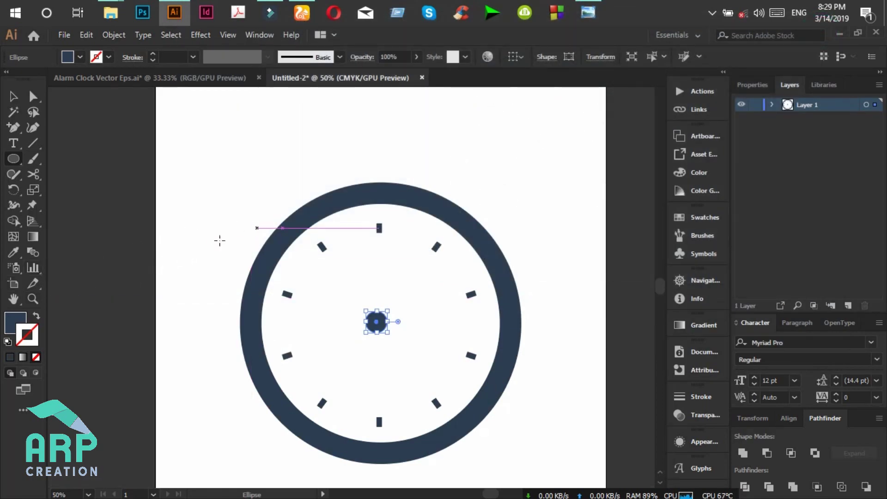
left_click(37, 317)
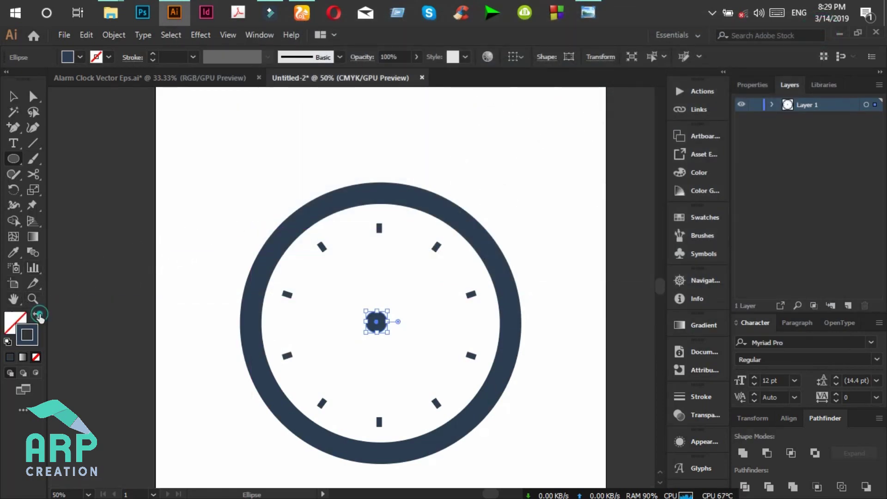
left_click(12, 323)
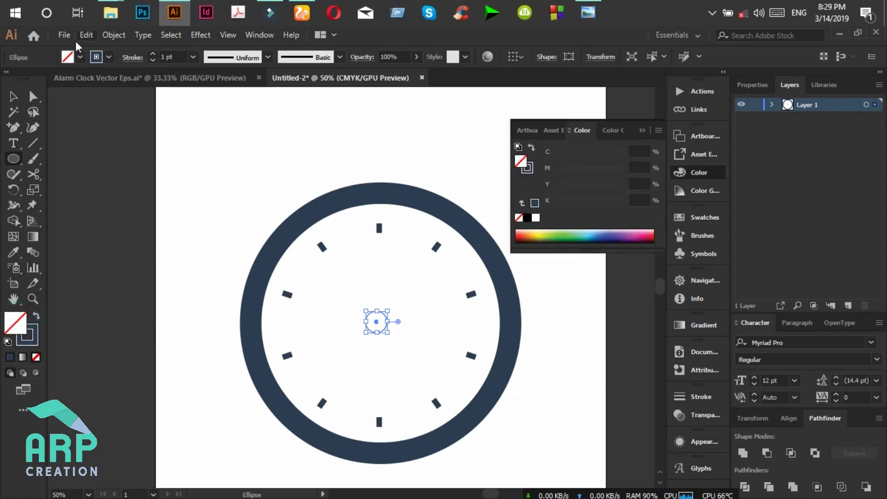
left_click(80, 58)
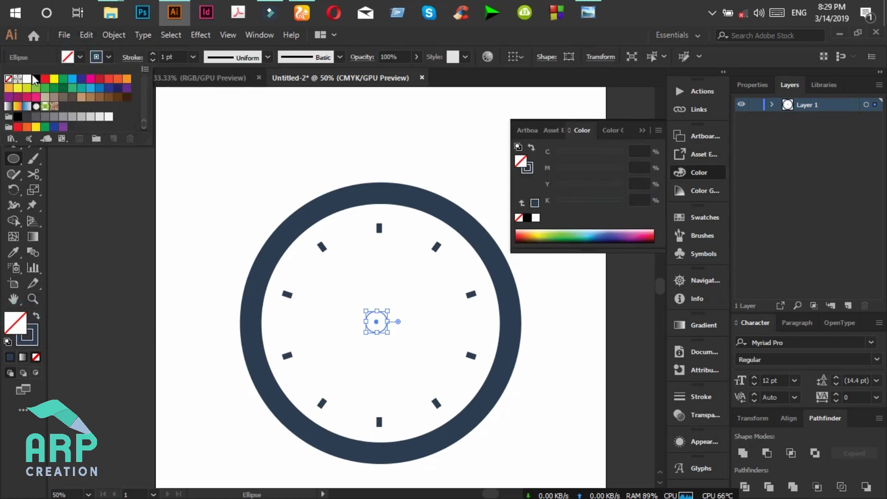
left_click(27, 78)
left_click(644, 129)
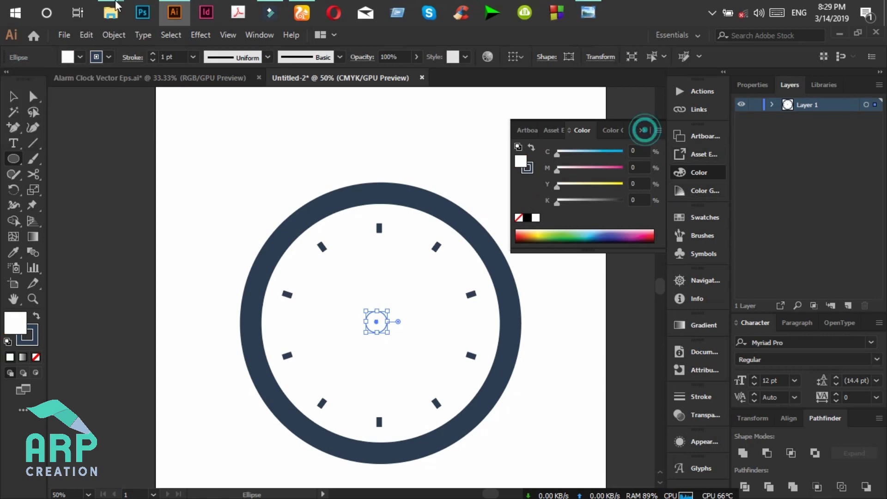
Set the centre circle's dark blue stroke weight to 8 pt, comparing its thickness with the reference image.
left_click(151, 51)
left_click(591, 11)
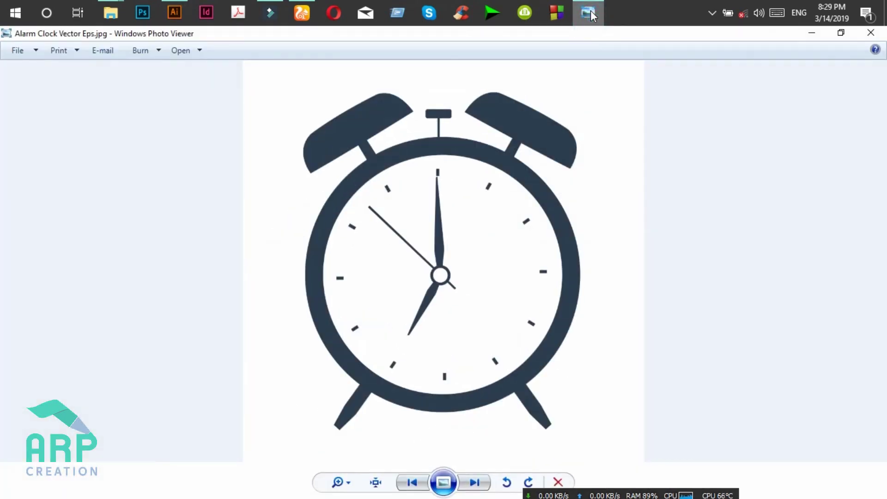
left_click(591, 10)
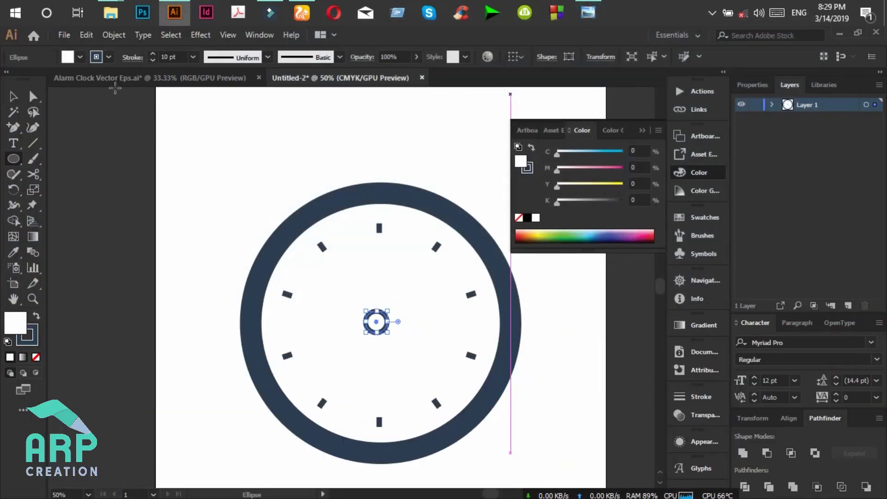
left_click(154, 60)
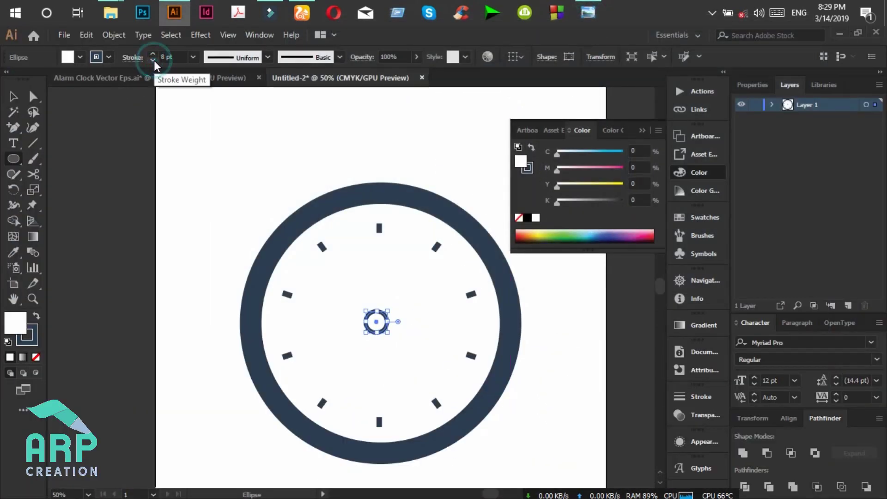
left_click(590, 10)
left_click(591, 10)
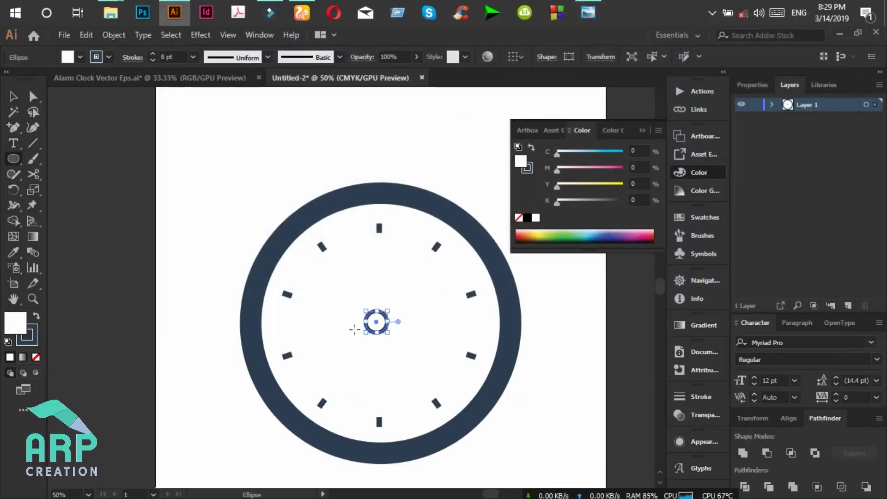
Shrink the centre circle about its centre, reduce its stroke to 6 pt, and compare it with the reference image.
key("ctrl+equal")
key("ctrl+equal")
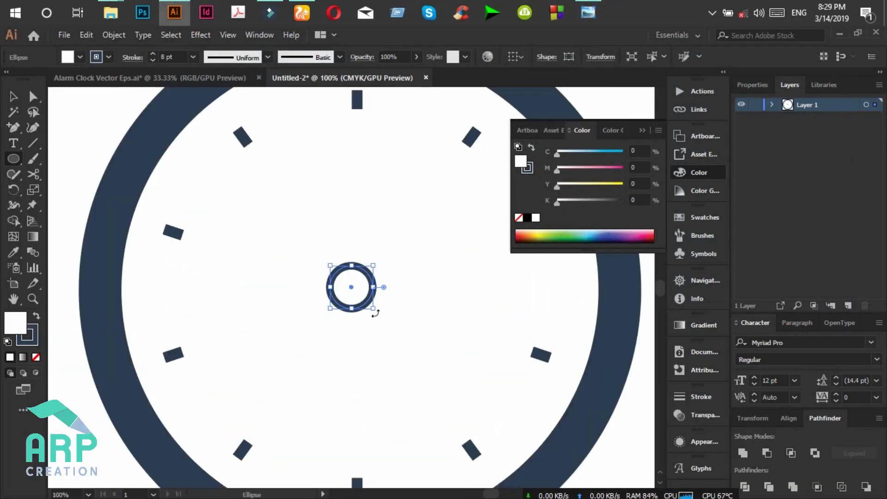
left_click_drag(352, 286, 367, 302)
left_click(153, 60)
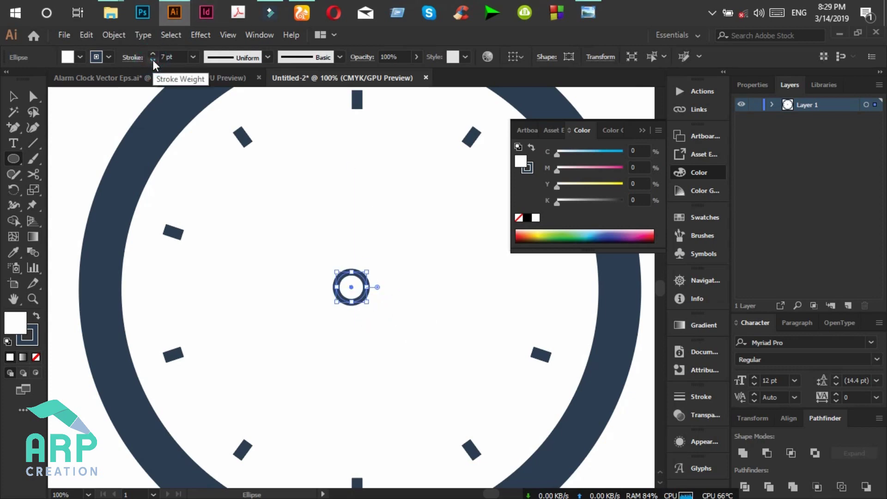
left_click(152, 59)
left_click(590, 13)
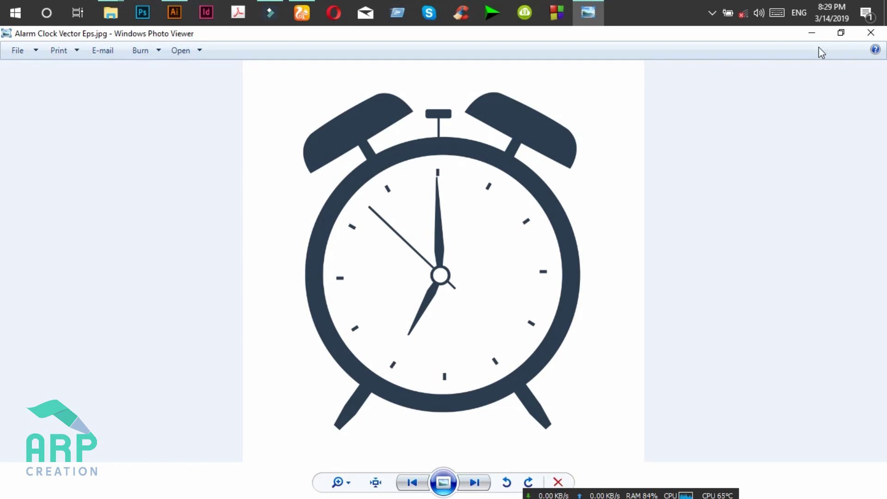
left_click(812, 32)
left_click(642, 131)
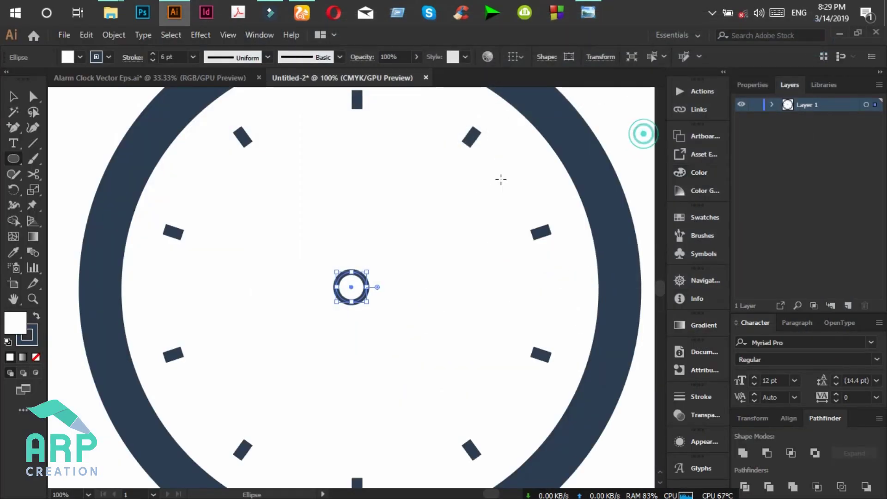
Check the reference and begin the minute hand with the Pen tool, drawing its right edge from just below the 12 o'clock mark towards the pivot.
left_click(14, 129)
left_click(76, 127)
scroll(407, 244, "up", 2)
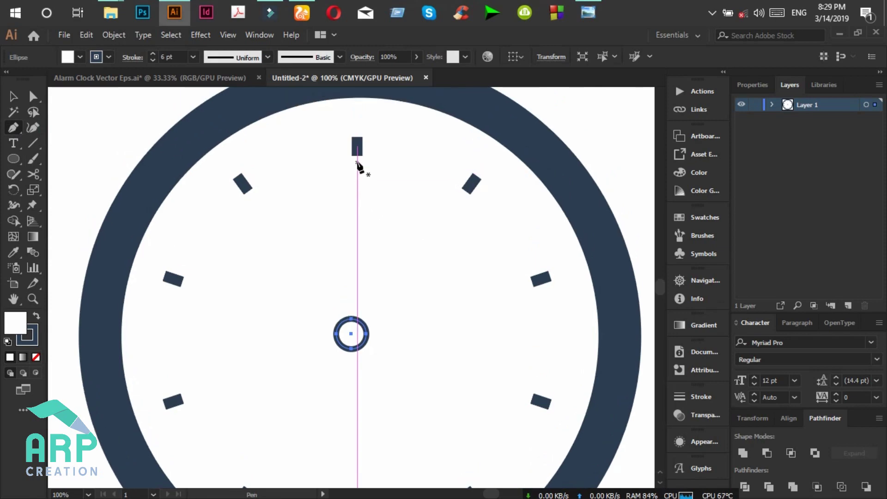
left_click(595, 10)
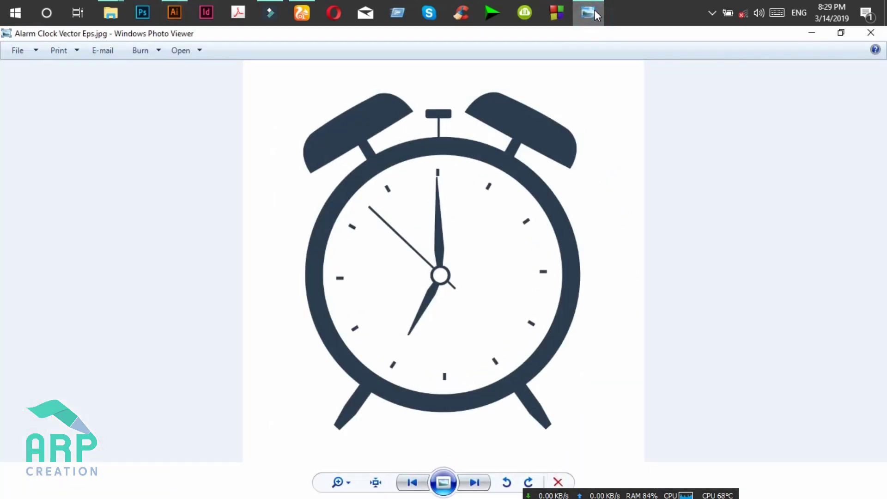
left_click(595, 10)
left_click(357, 159)
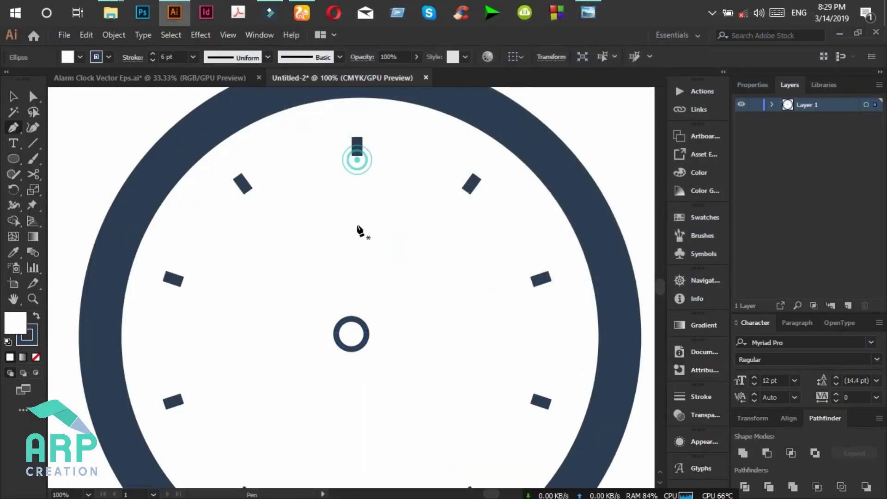
left_click(366, 278)
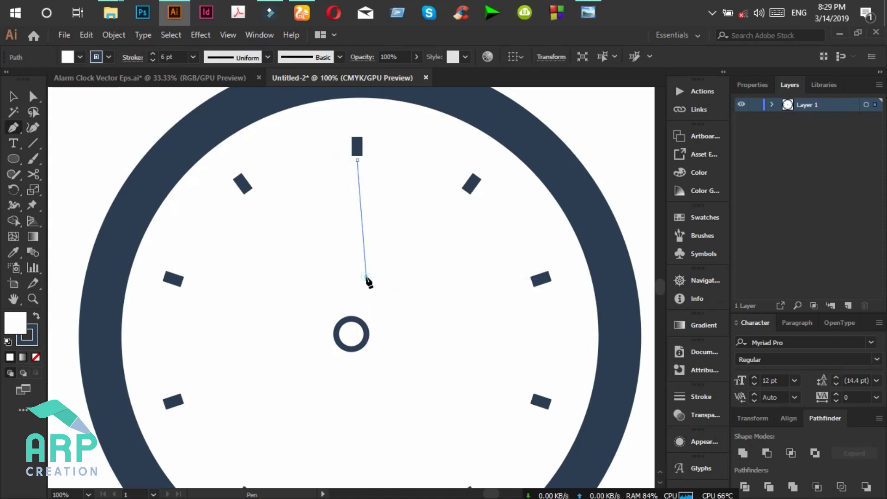
Compare the unfinished hand with the reference, then give it the dark blue fill and no stroke.
left_click(596, 10)
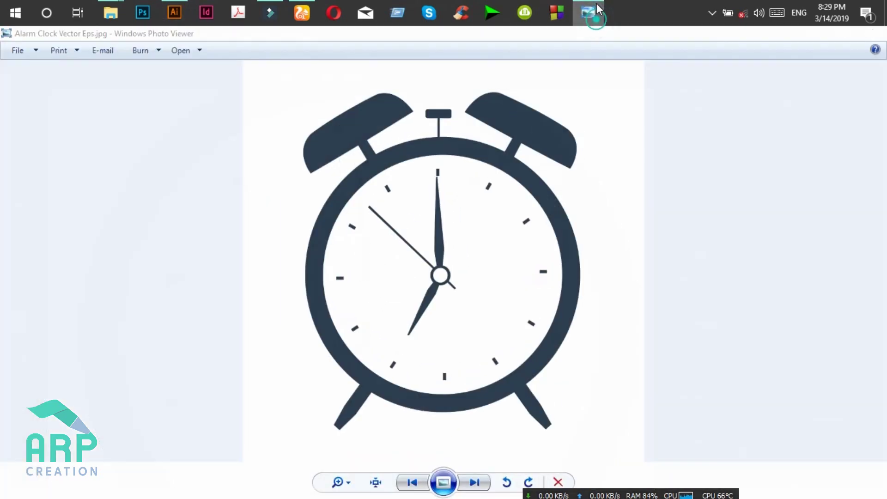
left_click(596, 10)
key("shift+x")
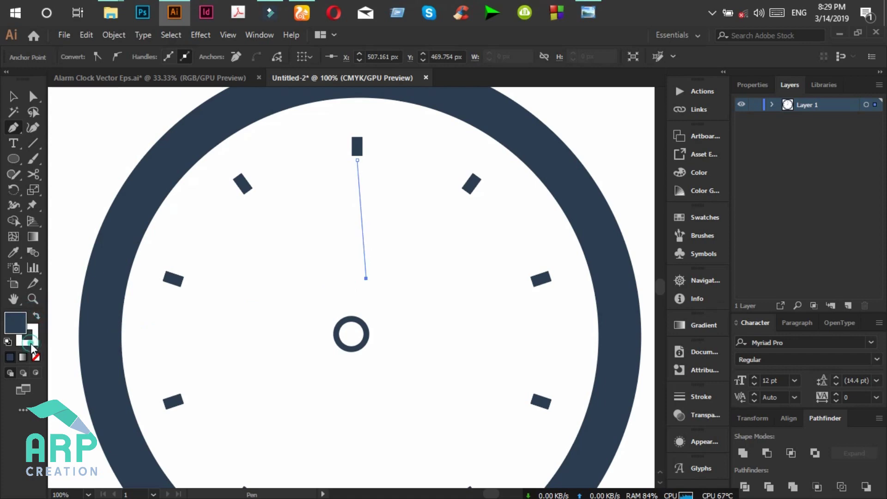
left_click(31, 345)
left_click(35, 357)
left_click(640, 129)
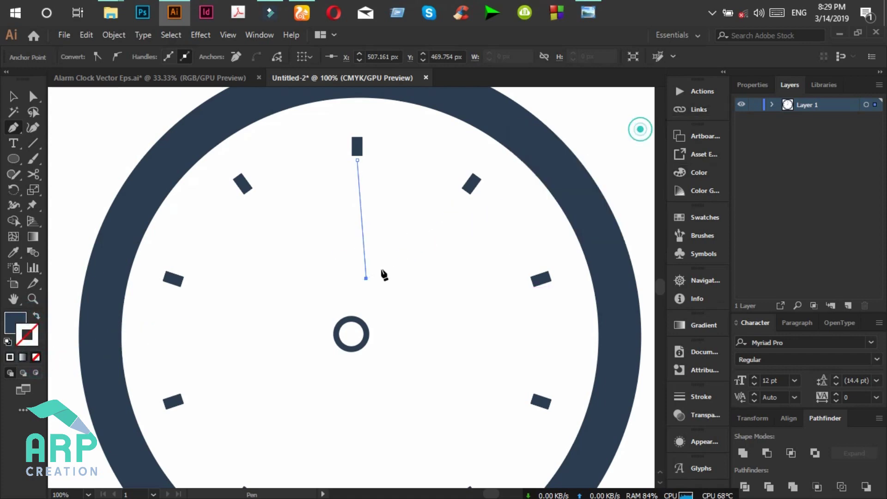
Complete the tapered minute hand outline down to the pivot, up its left side, and close it with a narrow flat tip.
left_click(361, 319)
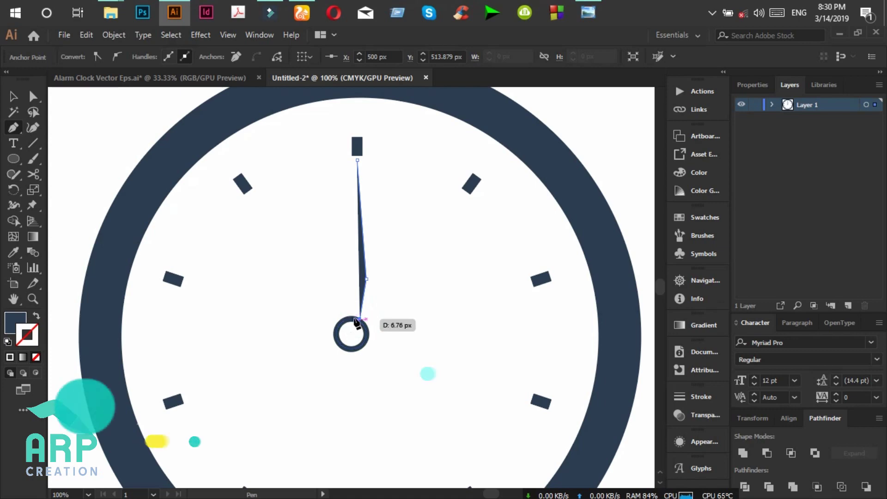
key("ctrl+plus")
key("ctrl+plus")
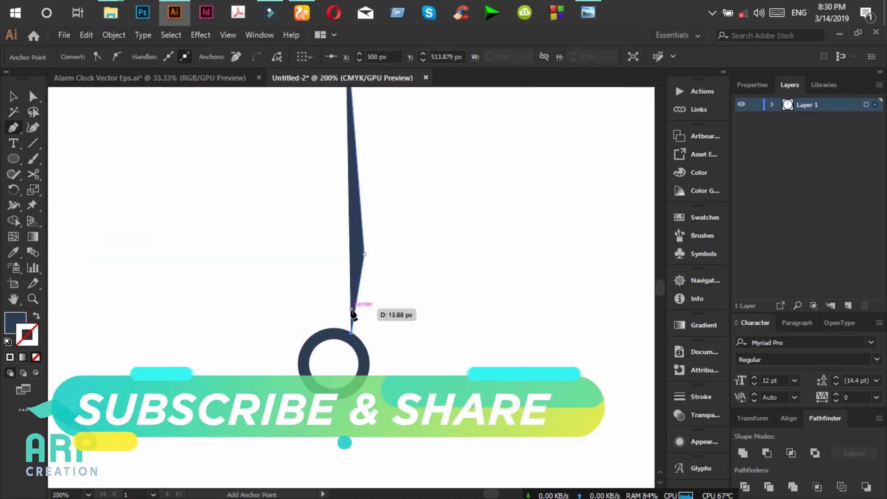
scroll(352, 314, "up", 3)
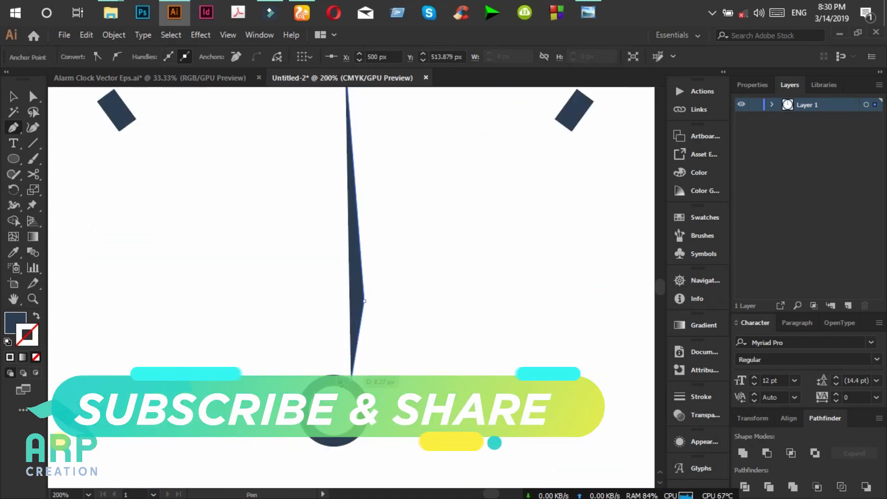
left_click(338, 375)
left_click(327, 301)
scroll(328, 295, "up", 5)
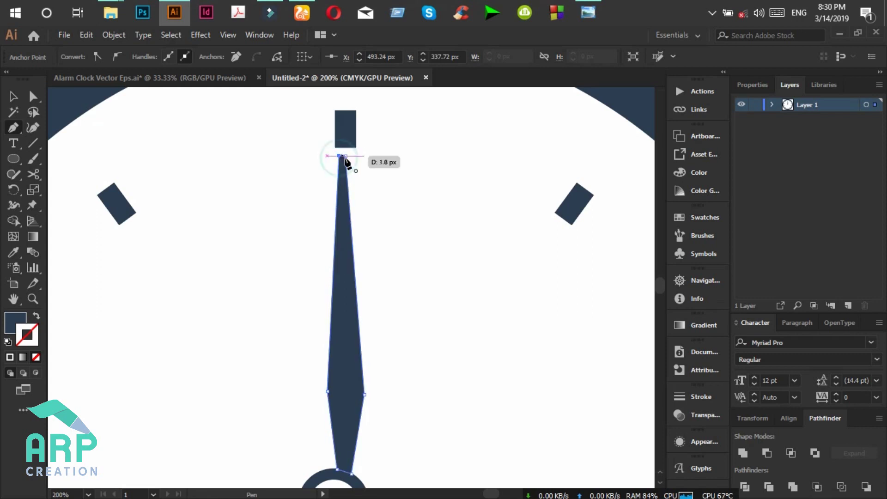
left_click(344, 156)
Move the finished minute hand slightly left so its base lines up with the centre pivot circle.
left_click(15, 97)
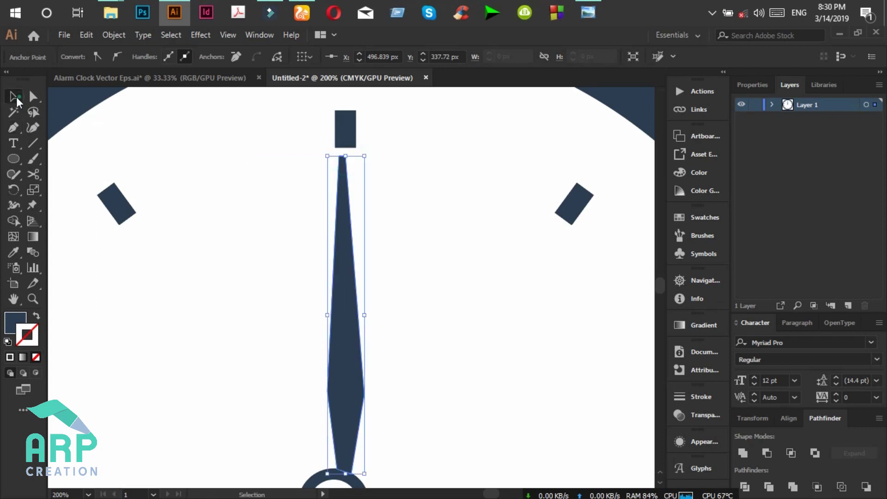
key("ctrl+minus")
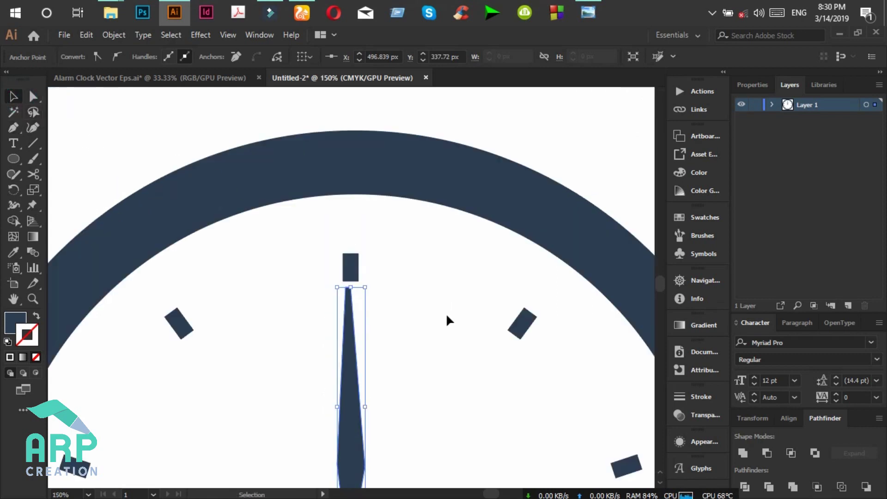
scroll(442, 418, "down", 3)
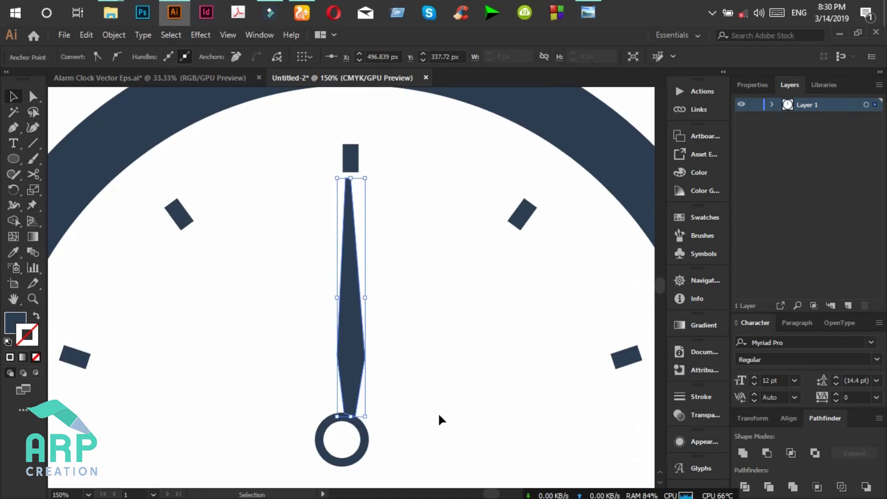
mouse_move(351, 307)
left_mouse_down()
mouse_move(334, 307)
mouse_move(353, 316)
left_mouse_up()
left_click(394, 333)
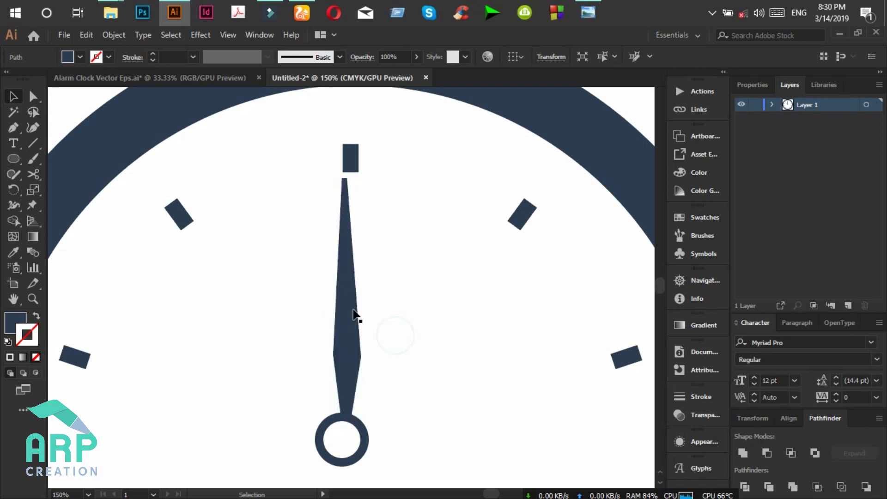
Compare the minute hand with the reference image and place a duplicate of it to the lower left of the pivot.
left_click(352, 309)
scroll(353, 314, "down", 1)
key("ctrl+minus")
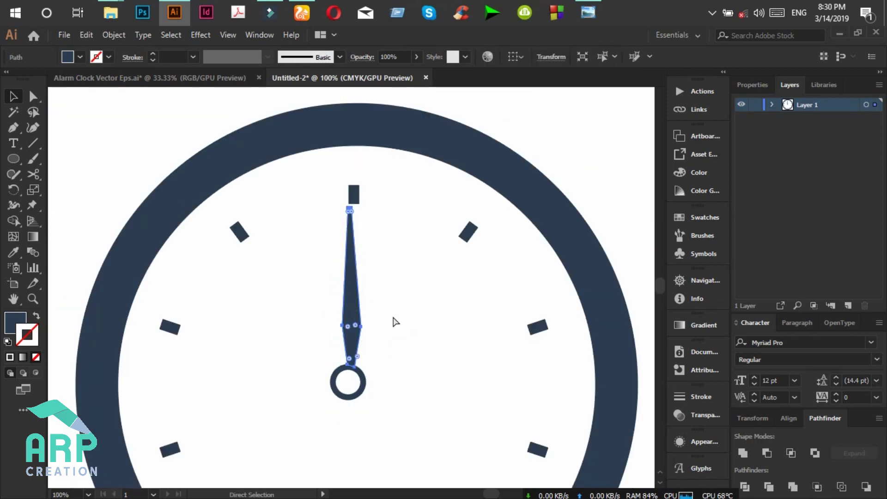
left_click(583, 8)
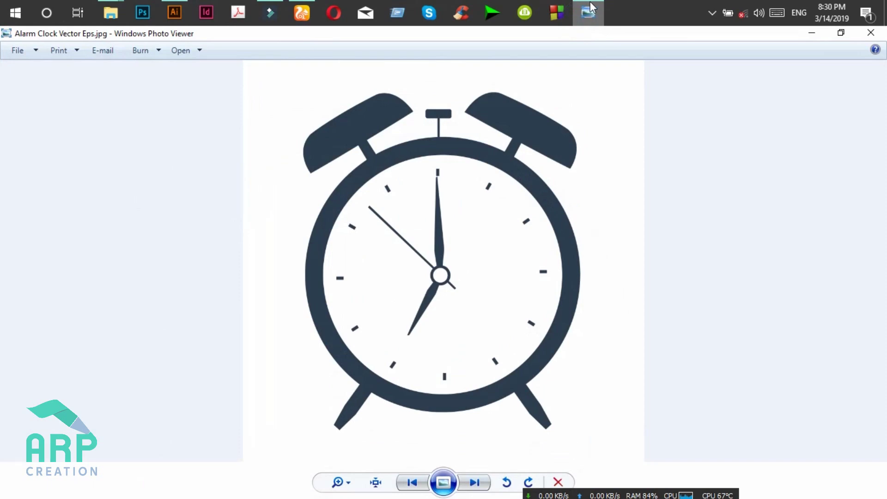
left_click(590, 10)
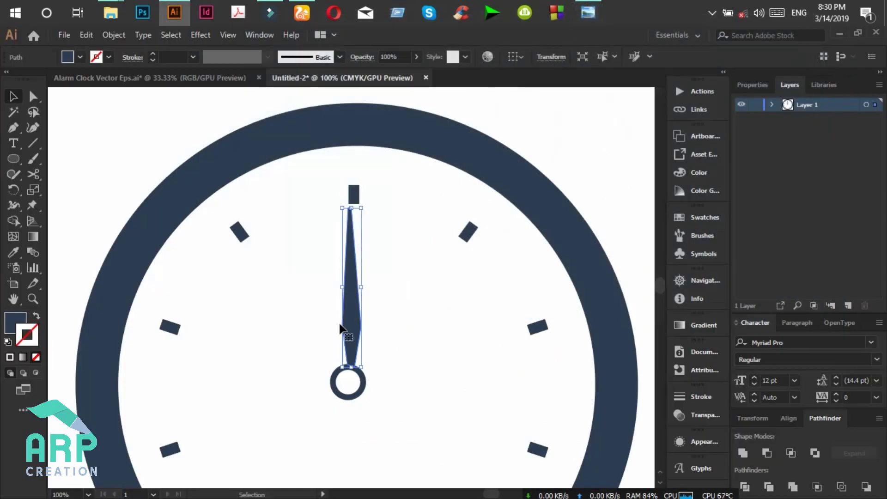
scroll(345, 325, "down", 2)
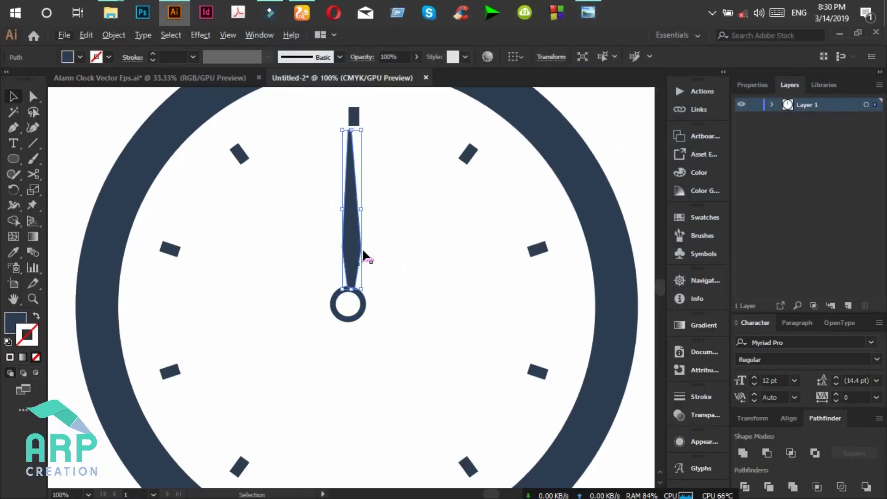
left_click(584, 13)
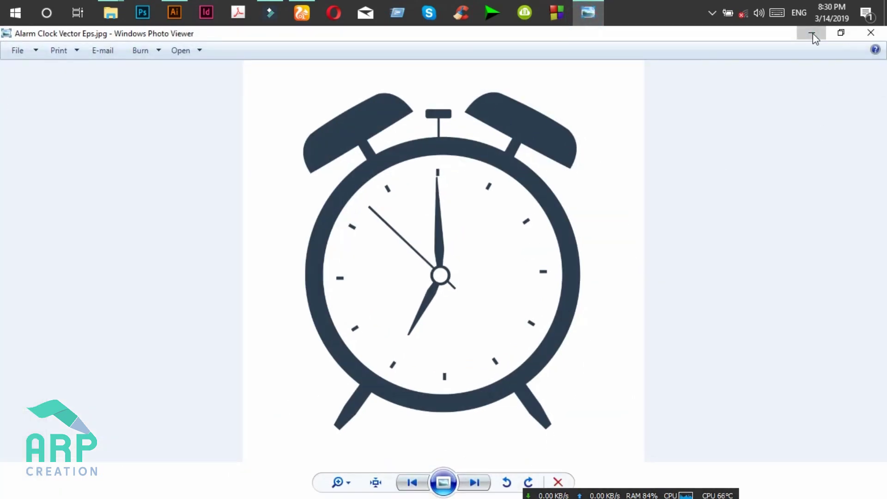
left_click(813, 34)
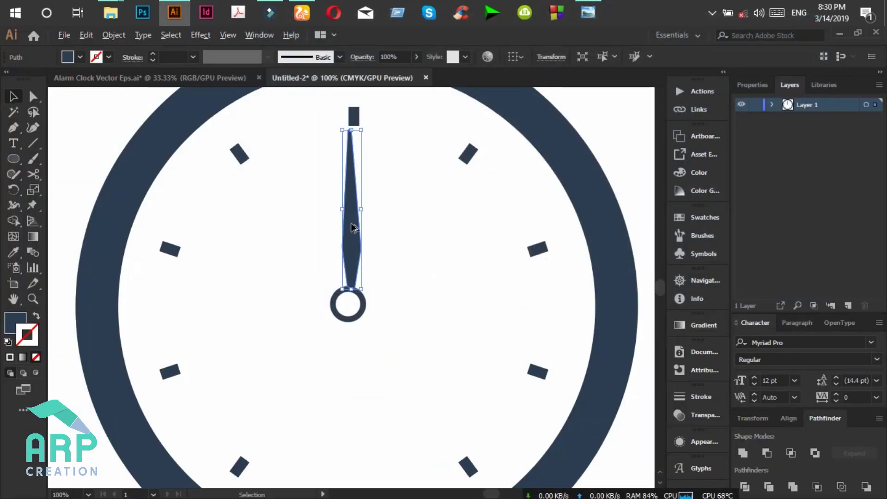
left_click_drag(352, 225, 285, 367)
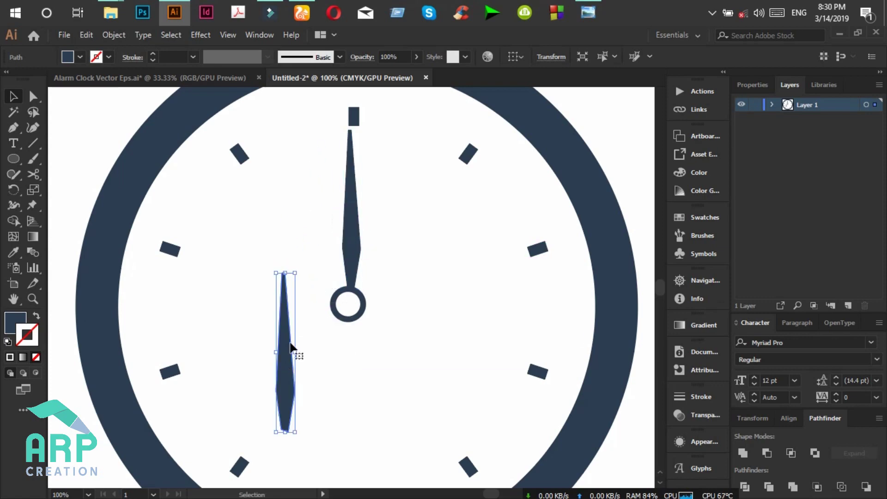
Rotate the duplicated hand to point down-left from the pivot, set its base against the pivot circle, and compare with the reference.
left_click_drag(292, 269, 183, 442)
left_click_drag(298, 346, 305, 367)
left_click(585, 10)
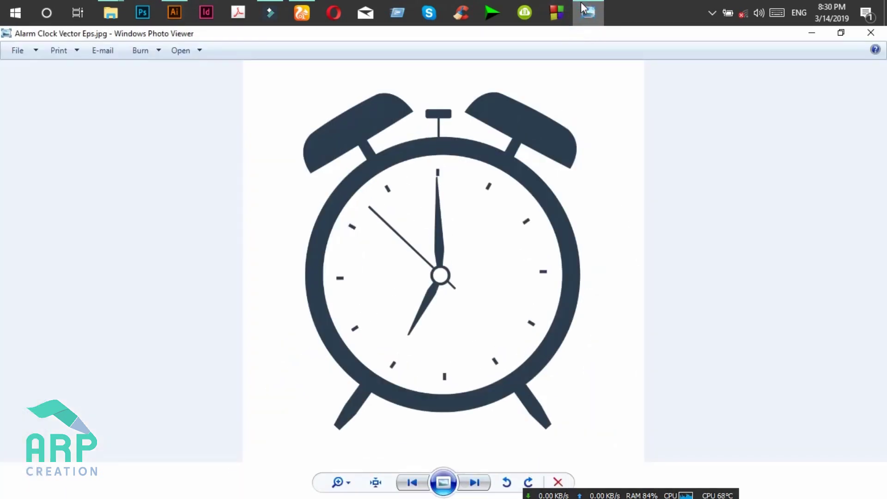
left_click(584, 11)
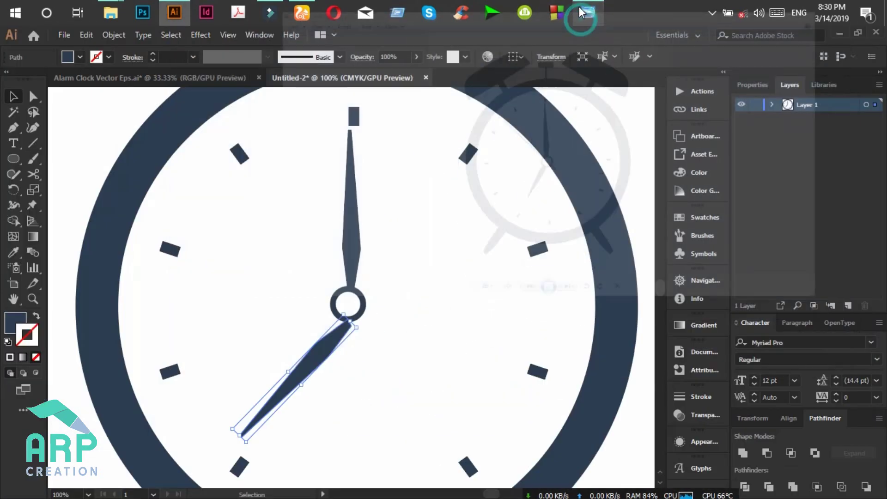
Shorten the duplicate into an hour hand, rotate it slightly steeper, and seat its base against the pivot's lower-left edge.
scroll(293, 402, "down", 2)
left_click_drag(237, 405, 277, 368)
left_click_drag(326, 322, 316, 348)
left_click_drag(352, 324, 329, 315)
left_click(365, 322)
scroll(365, 340, "up", 2)
left_click_drag(331, 360, 326, 356)
left_click(374, 361)
scroll(375, 360, "up", 2)
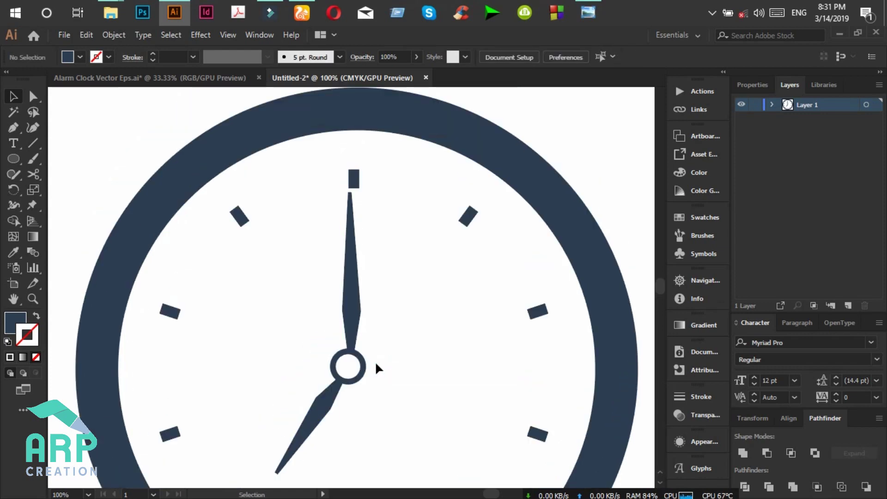
Examine the second hand's angle, length and thickness in the reference image.
scroll(375, 363, "down", 2)
left_click(595, 8)
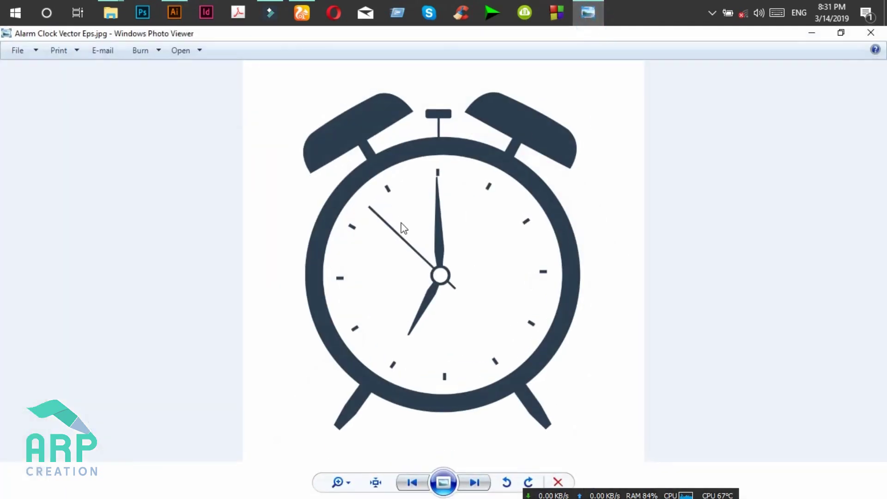
left_click(809, 29)
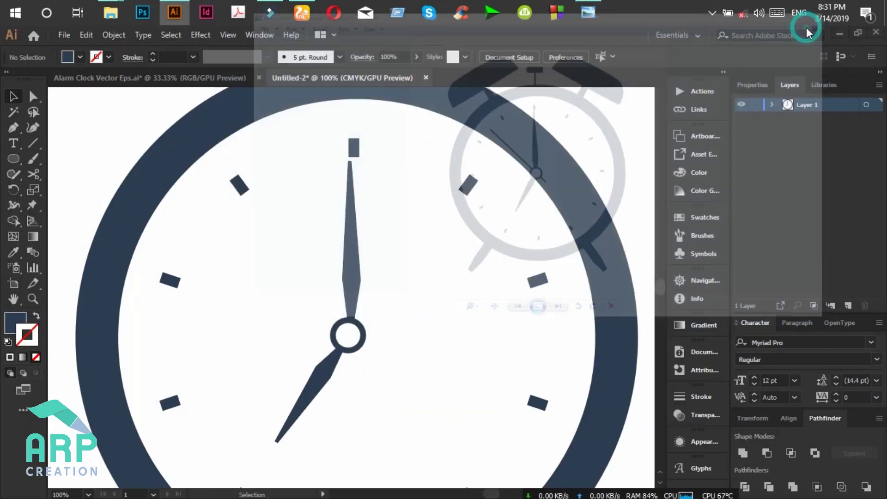
Draw a line from the upper left through the pivot to its lower right and give it the clock's navy as stroke only.
left_click(32, 144)
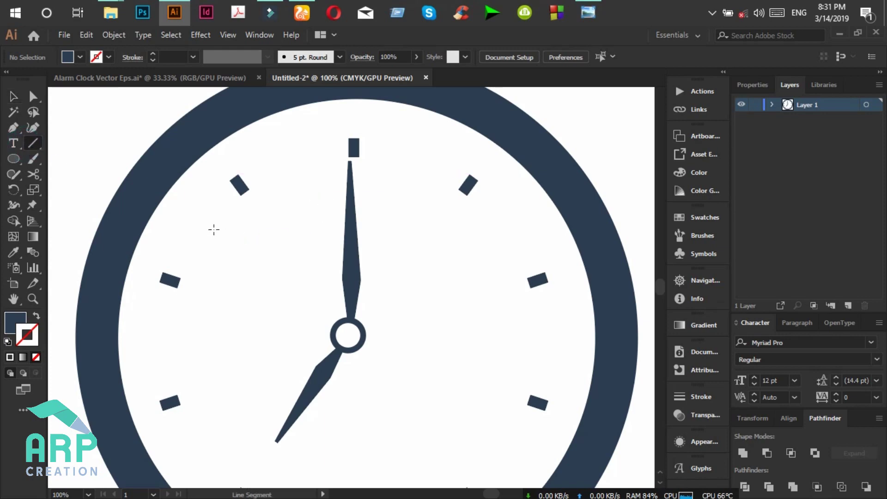
left_click_drag(214, 232, 375, 356)
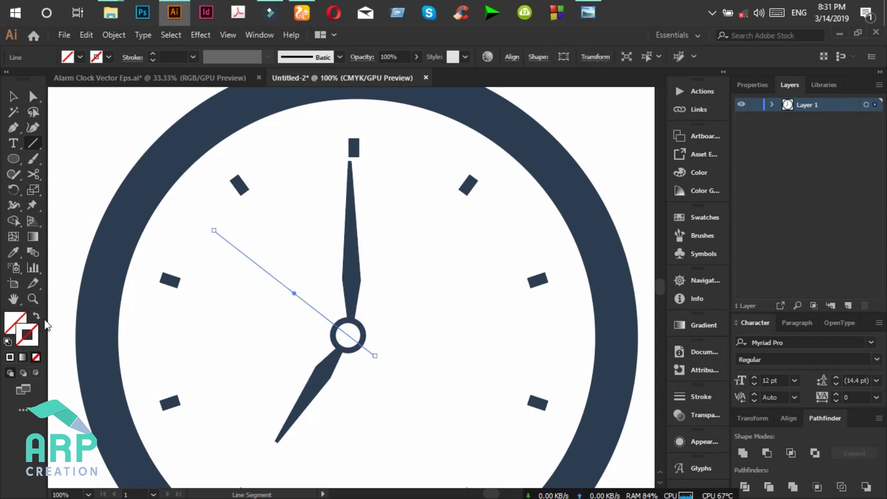
key("i")
left_click(167, 143)
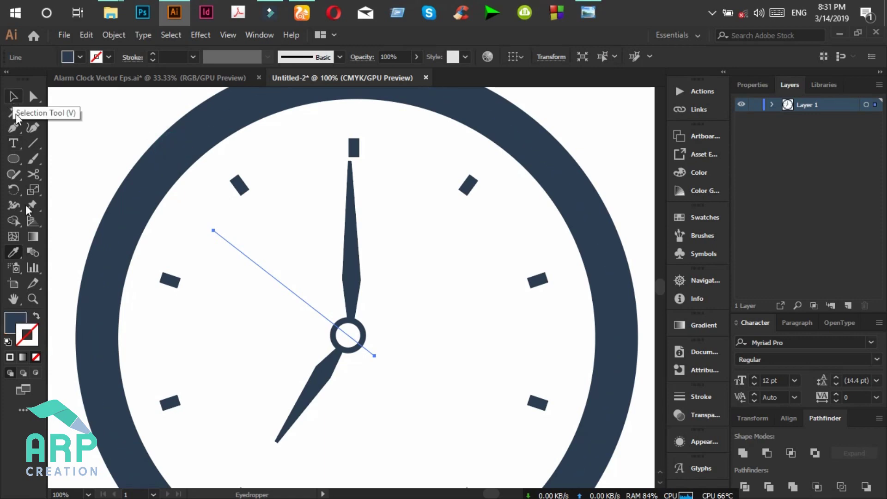
left_click(36, 315)
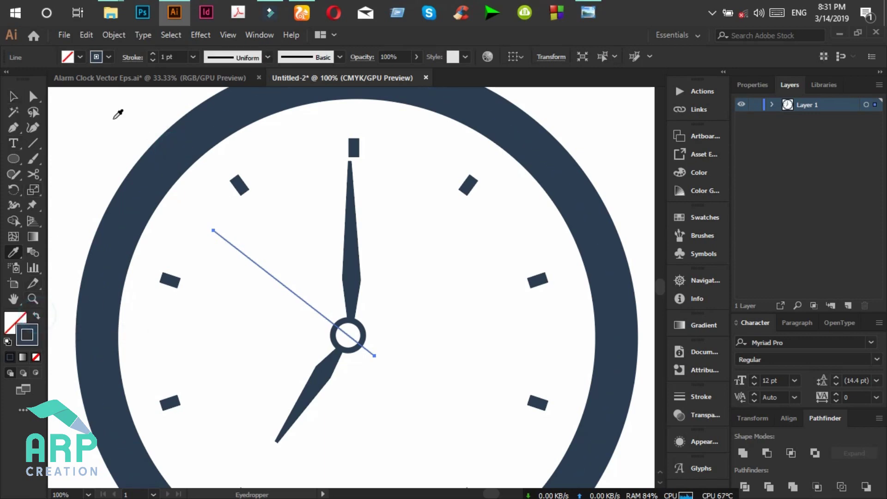
Set the second hand line's stroke weight to 4 pt.
left_click(154, 54)
left_click(154, 54)
left_click(154, 54)
left_click(153, 54)
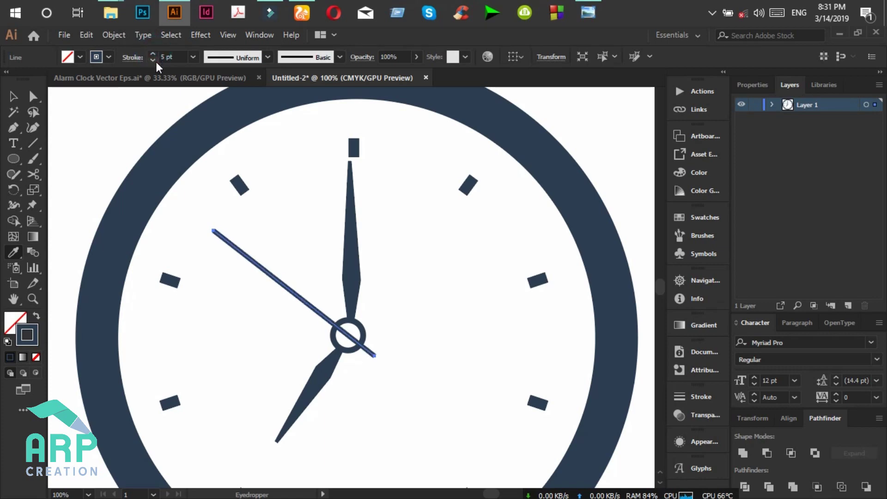
left_click(153, 54)
left_click(152, 58)
left_click(153, 58)
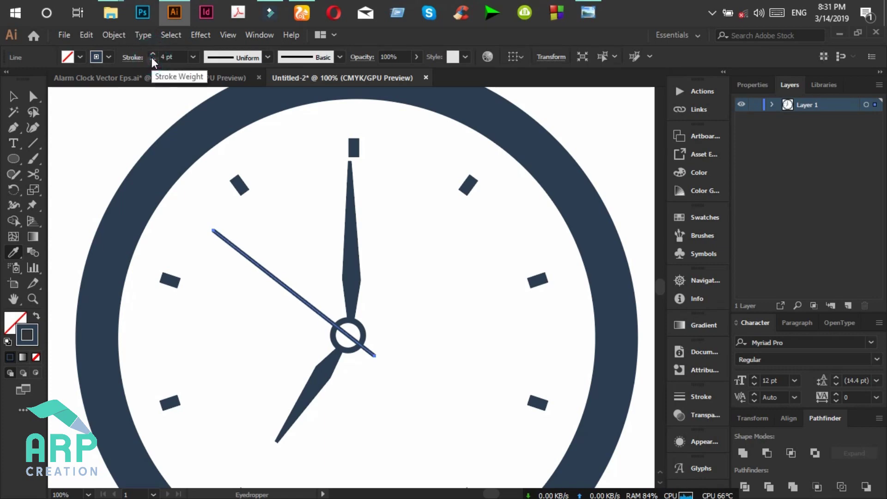
left_click(14, 96)
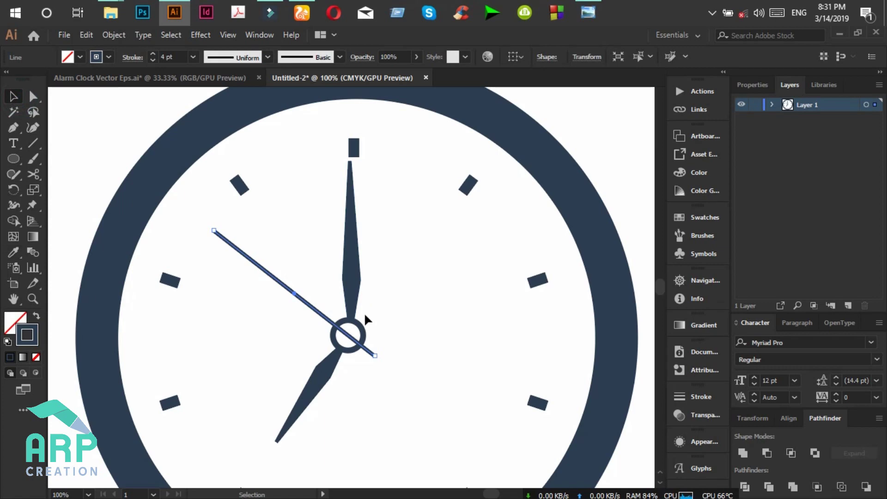
Send the second hand line to the back, behind the pivot circle, and deselect it.
key("a")
right_click(314, 313)
mouse_move(391, 234)
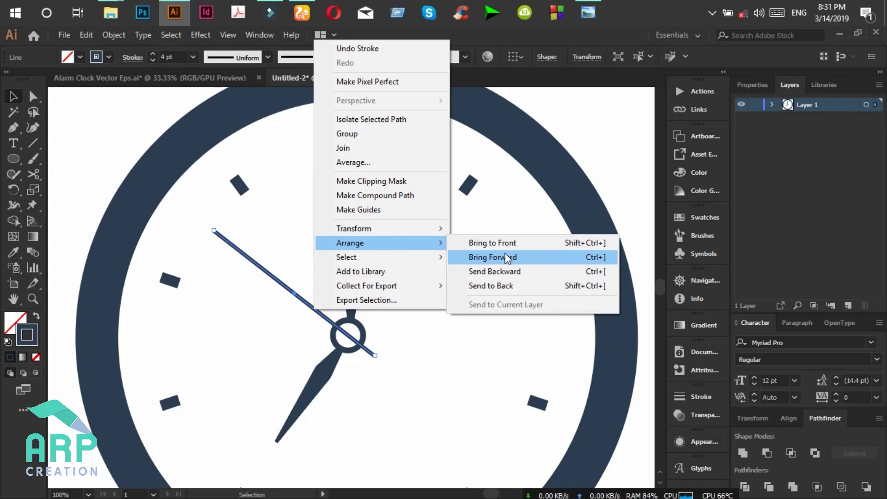
left_click(500, 282)
left_click(392, 320)
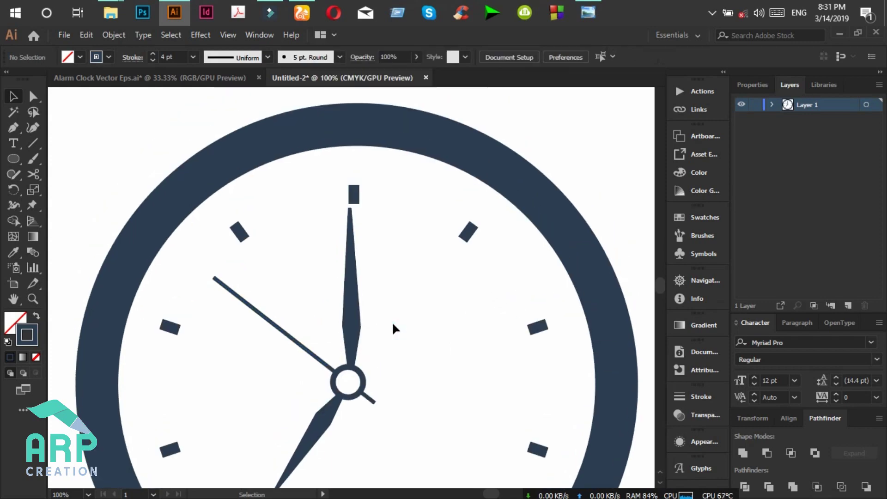
Examine the bells and their stems above the clock ring in the reference image.
scroll(392, 321, "up", 3)
key("ctrl+minus")
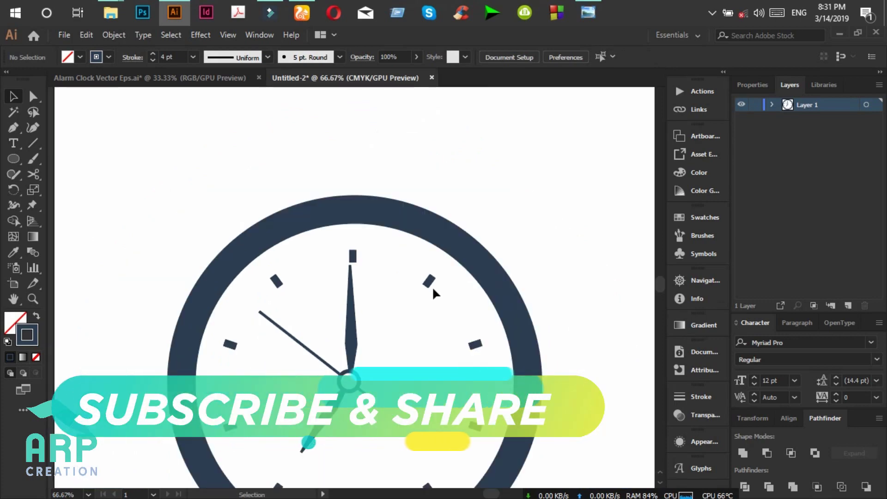
scroll(407, 298, "up", 1)
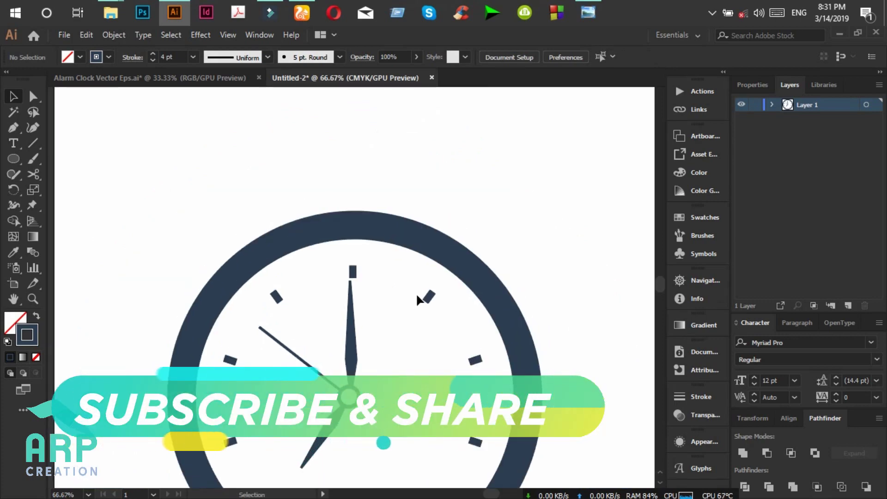
left_click(593, 9)
left_click(595, 6)
left_click(596, 7)
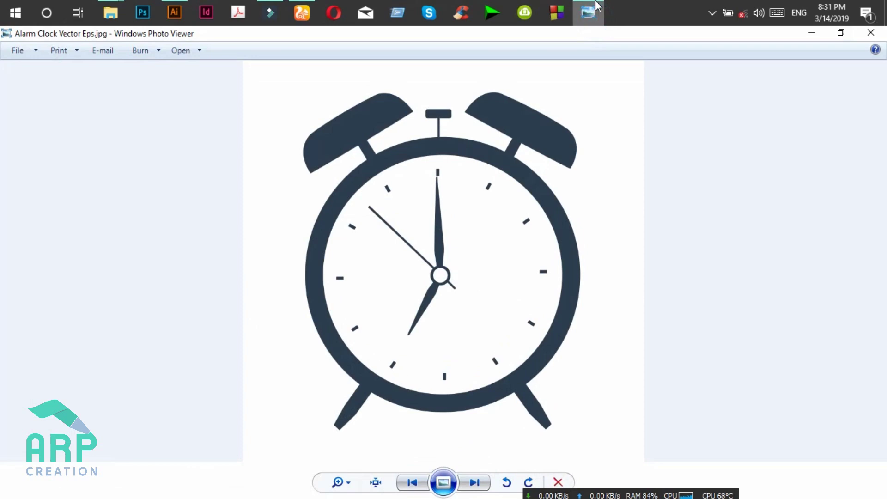
left_click(596, 6)
left_click(596, 6)
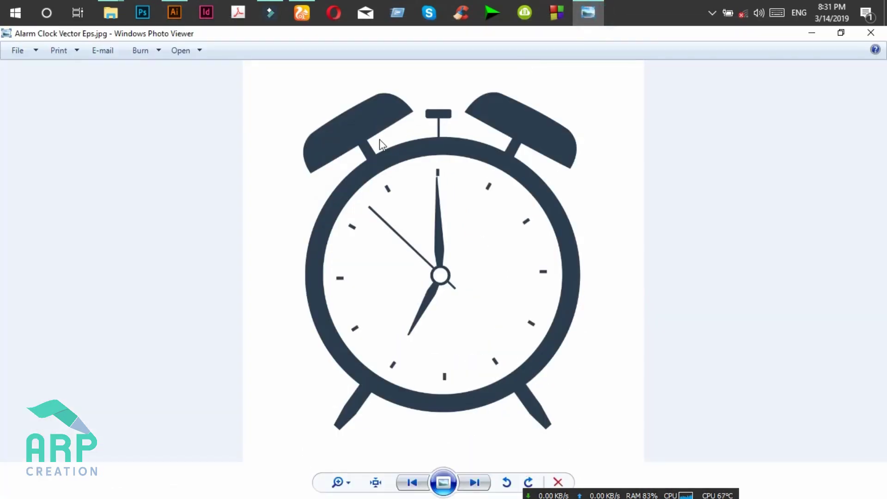
left_click(812, 32)
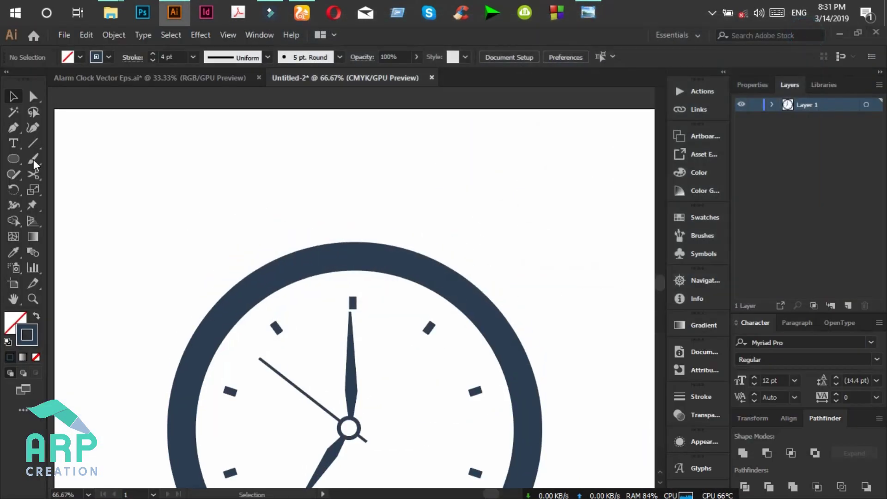
left_click_drag(15, 159, 66, 174)
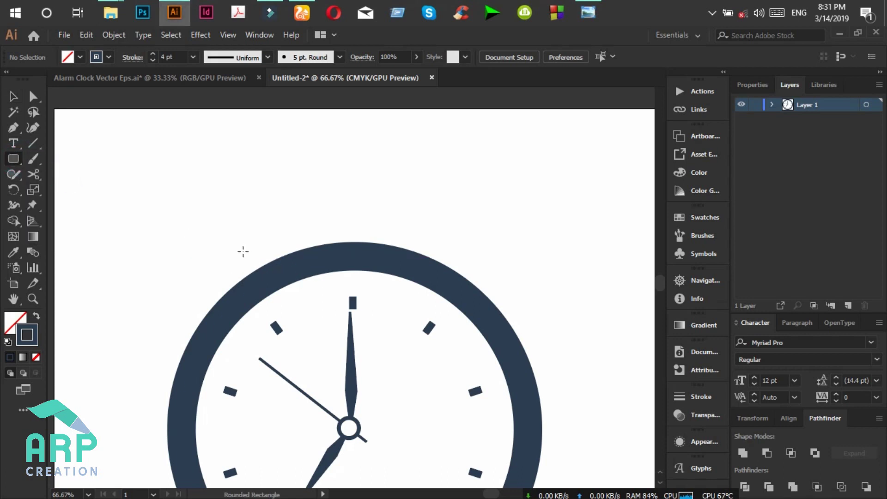
left_click_drag(242, 253, 259, 268)
key("ctrl+z")
Draw a small upright navy rectangle without stroke and tilt it outward as a bell stem on the ring's upper left.
left_click_drag(18, 162, 62, 156)
left_click_drag(272, 230, 285, 256)
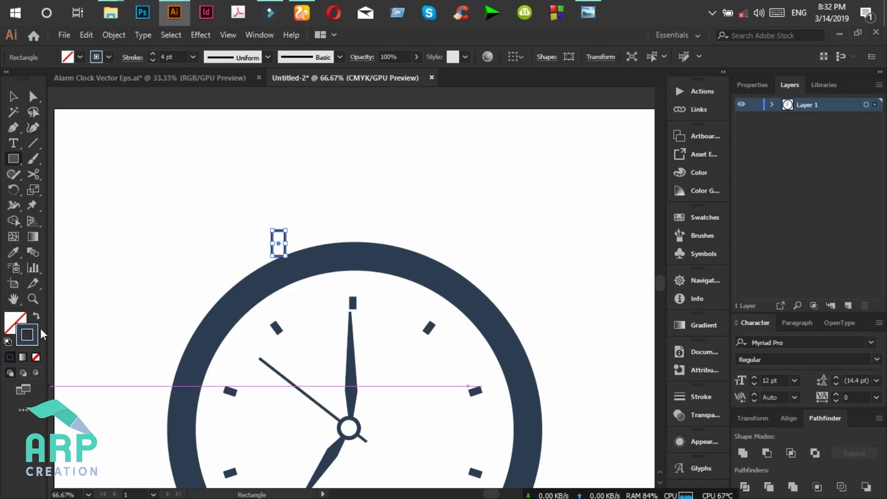
left_click(37, 319)
left_click(14, 98)
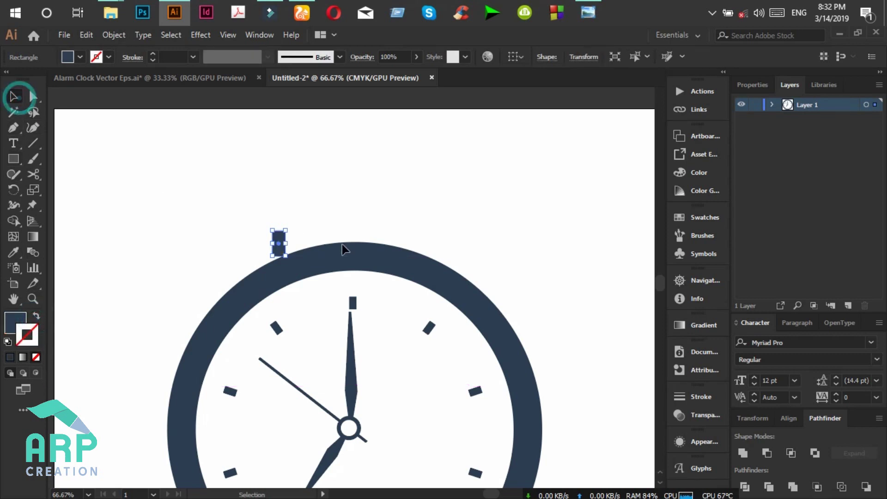
left_click_drag(287, 226, 264, 264)
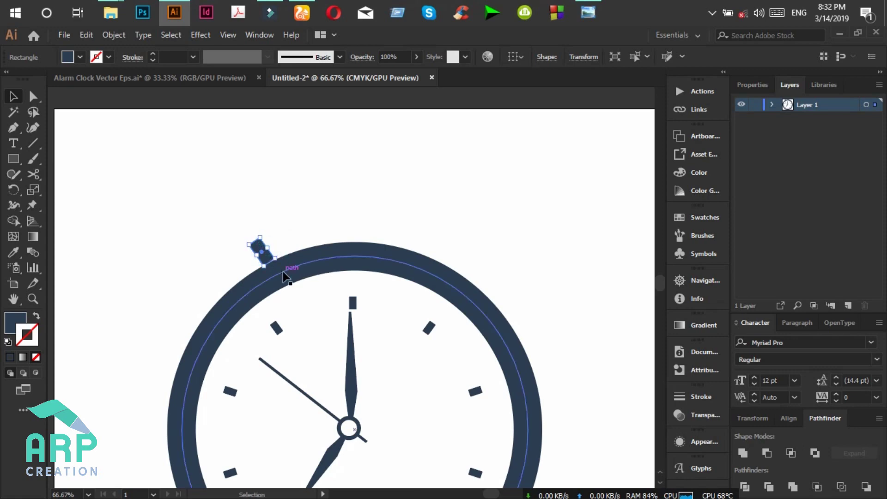
left_click(287, 224)
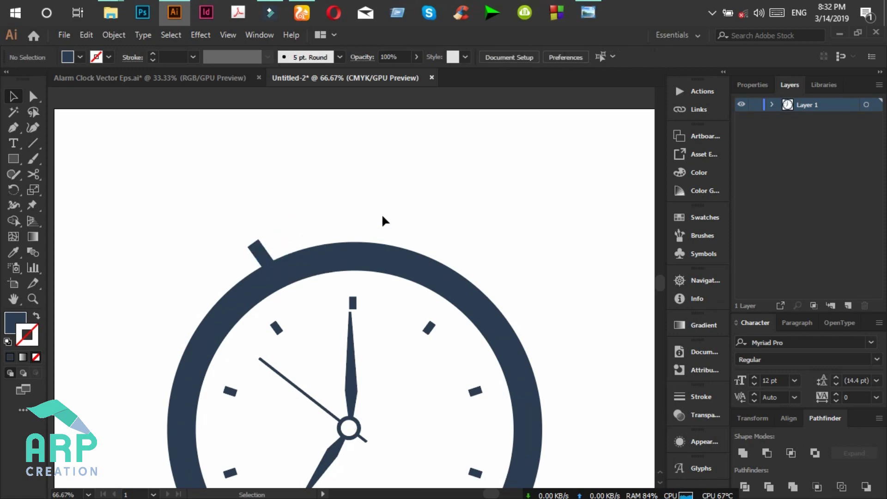
Check the bell in the reference image and draw a tilted dome-shaped bell with the Pen tool on top of the stem.
scroll(352, 231, "up", 1)
left_click(588, 12)
left_click(588, 13)
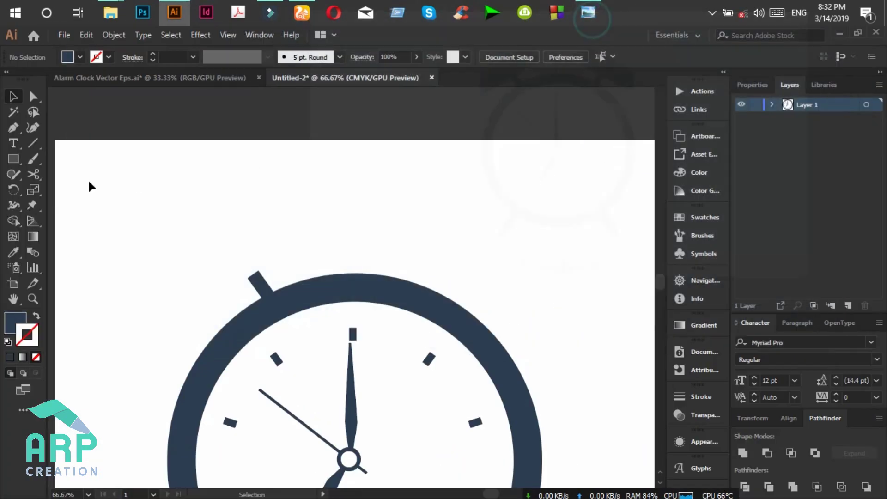
left_click(21, 129)
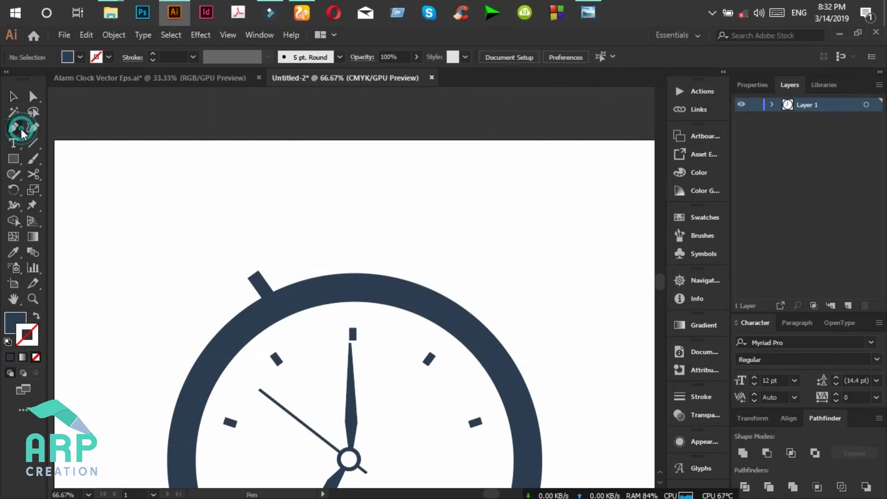
left_click(288, 251)
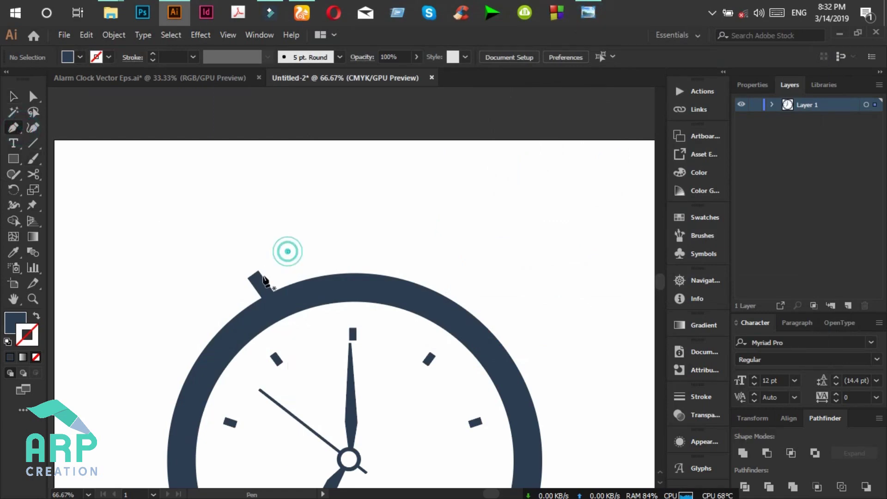
left_click(219, 299)
left_click_drag(229, 244, 266, 216)
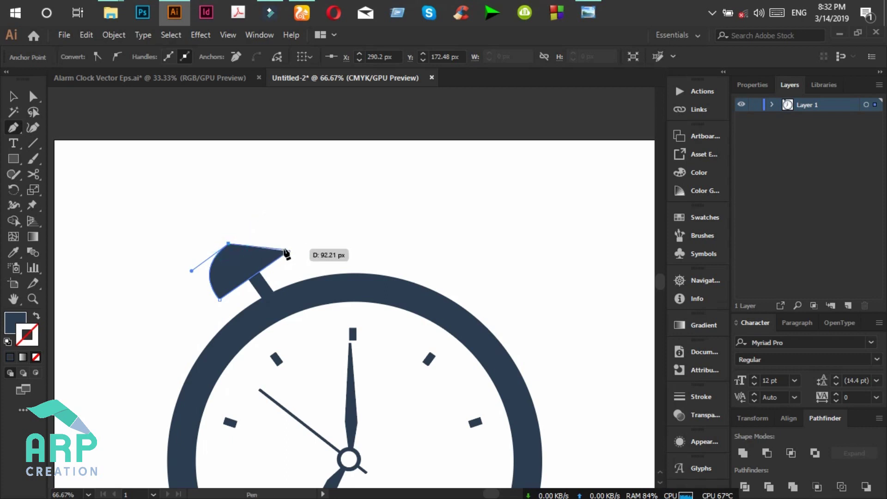
left_click_drag(289, 251, 317, 287)
left_click(13, 97)
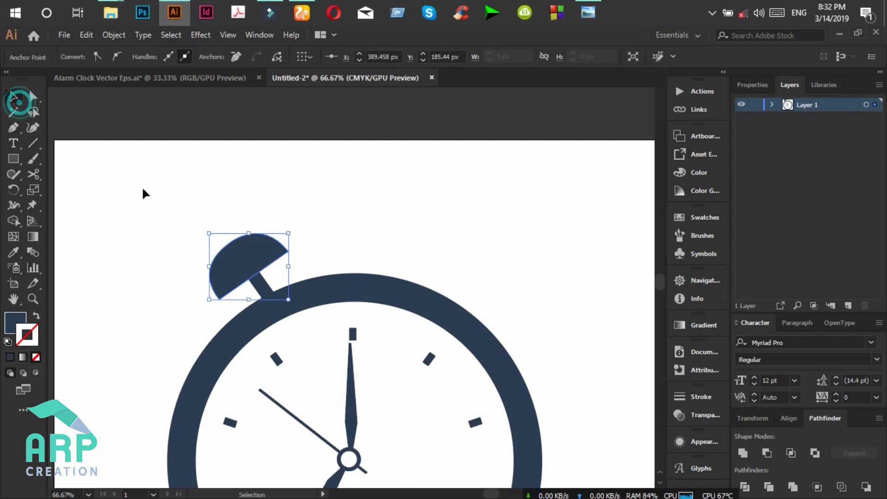
Duplicate the bell with its stem, rotate the copy to lean the other way, and seat it on the ring's upper right.
left_click(589, 12)
left_click(588, 12)
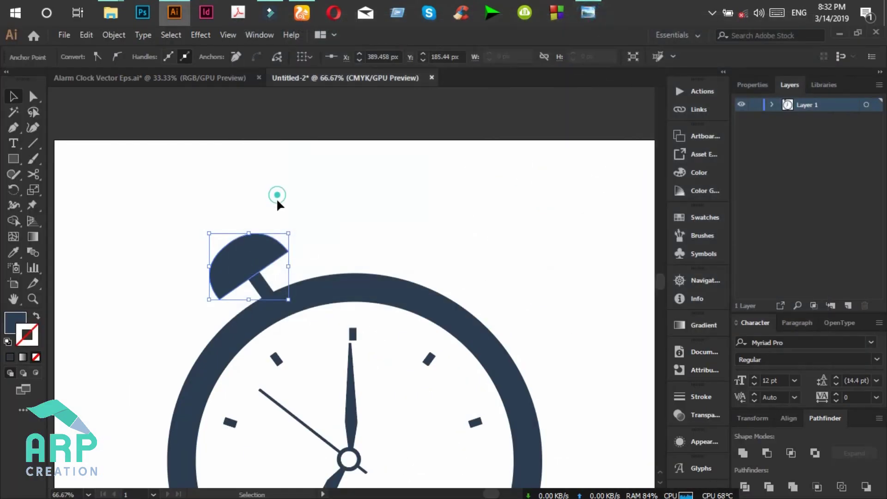
left_click(251, 263)
left_click(256, 289, "shift")
left_click_drag(303, 260, 508, 261)
left_click_drag(539, 234, 531, 303)
left_click_drag(499, 269, 478, 261)
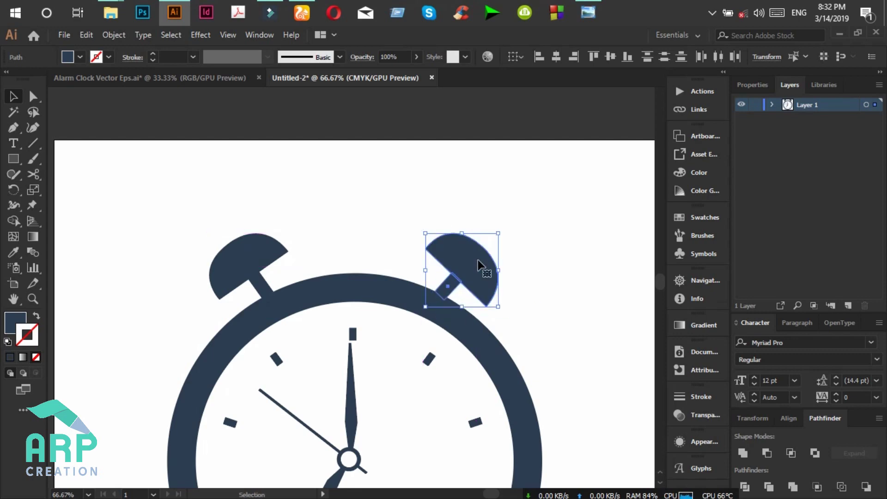
Draw a short line rising from the top centre of the ring between the bells, comparing it with the reference image.
left_click(595, 9)
left_click(595, 9)
left_click(238, 181)
left_click(32, 143)
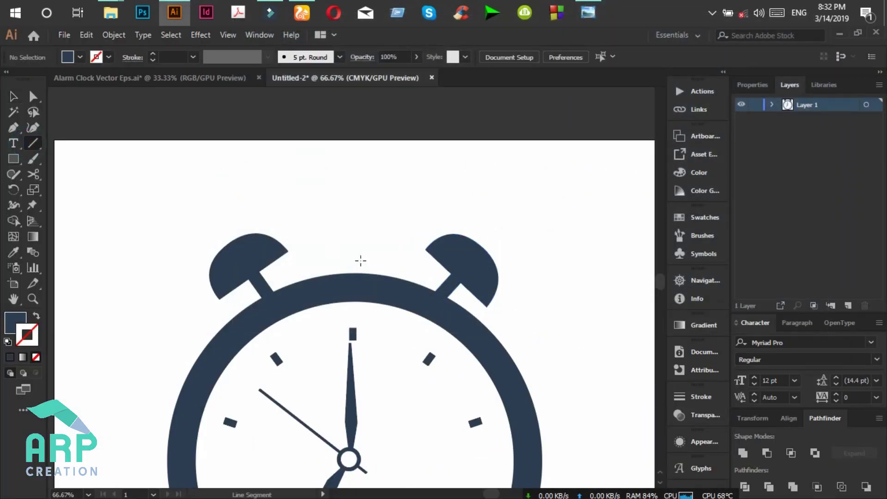
left_click_drag(352, 252, 352, 277)
left_click(594, 9)
left_click(595, 9)
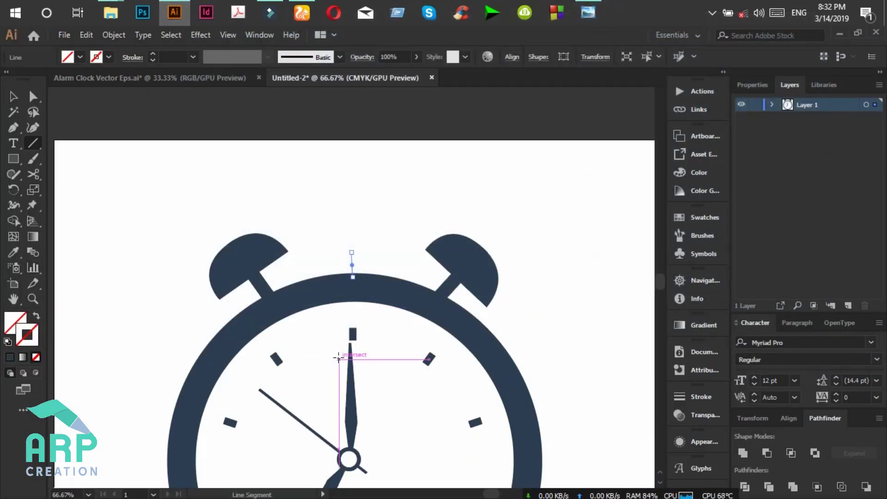
Copy the ring's navy stroke onto the short top line and set its stroke weight to 4 pt.
key("i")
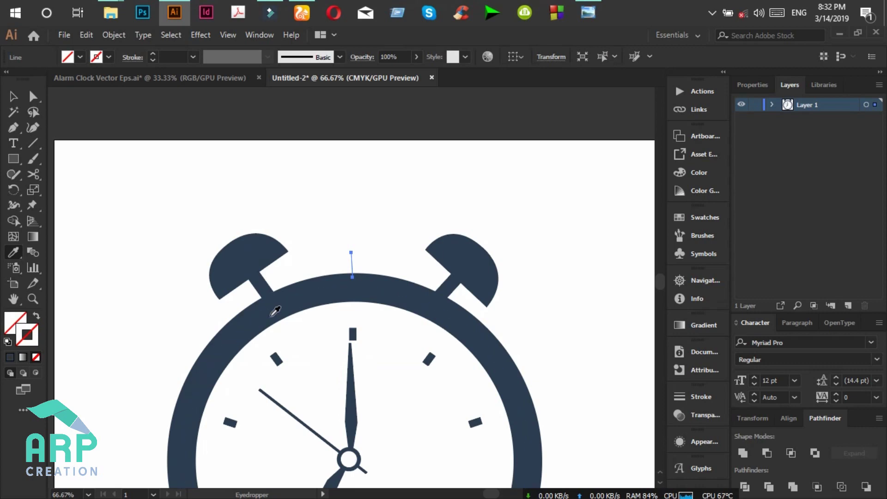
left_click(272, 309)
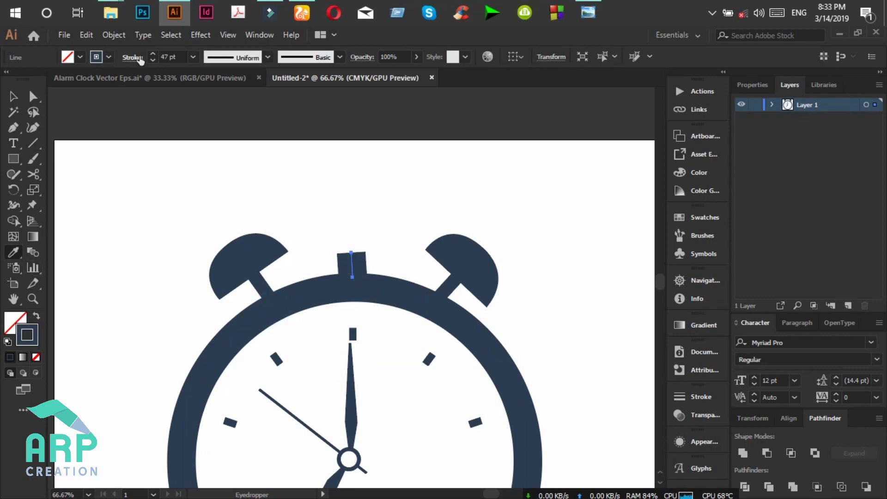
left_click(164, 57)
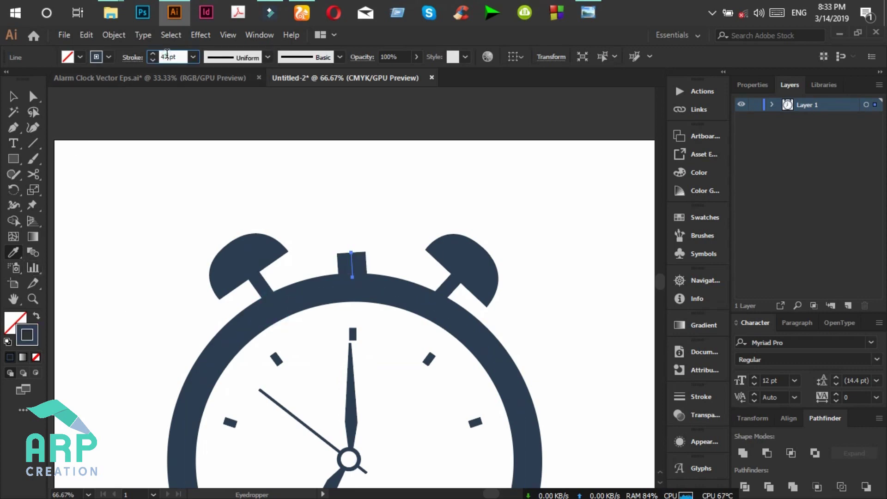
key("BackSpace")
key("Return")
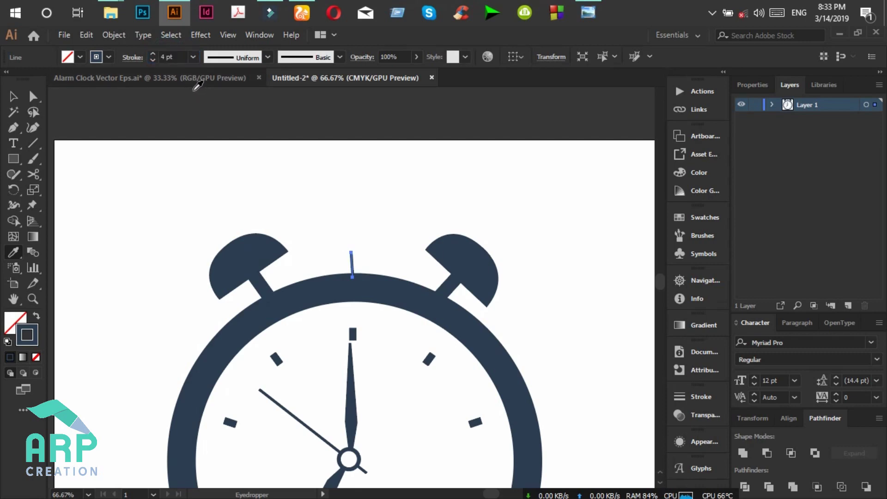
Rotate the short top line until it stands exactly upright on the ring, then deselect it.
left_click(18, 95)
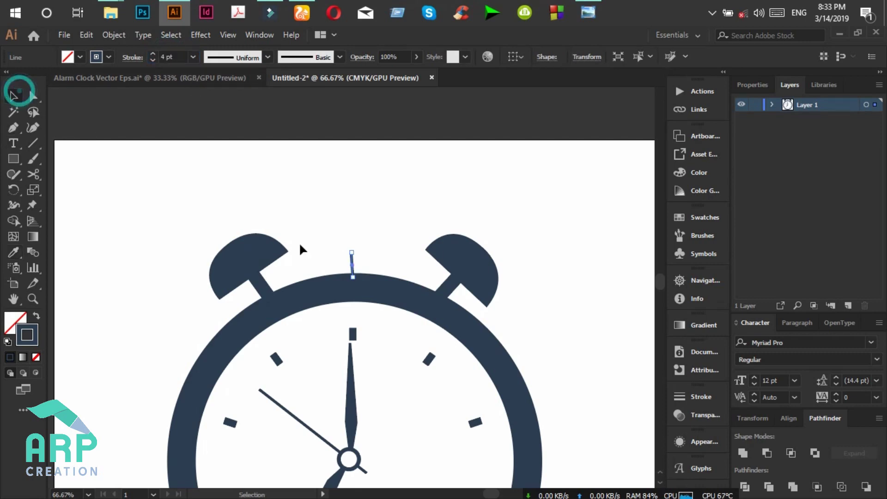
left_click_drag(358, 250, 353, 241)
left_click(392, 229)
left_click(352, 260)
scroll(353, 260, "up", 2)
left_click_drag(360, 259, 352, 255)
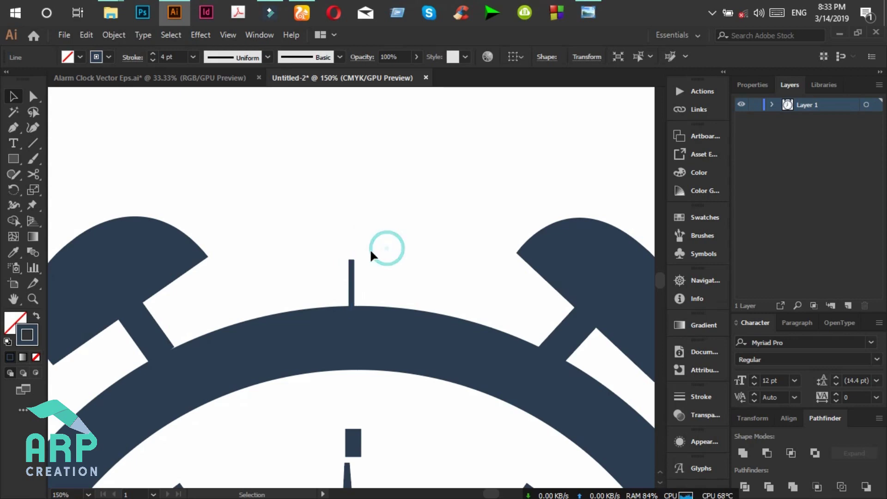
left_click(384, 248)
Draw a small horizontal rounded rectangle capping the short top line, then swap its colours to a navy fill without stroke.
left_click(12, 158)
left_click(589, 13)
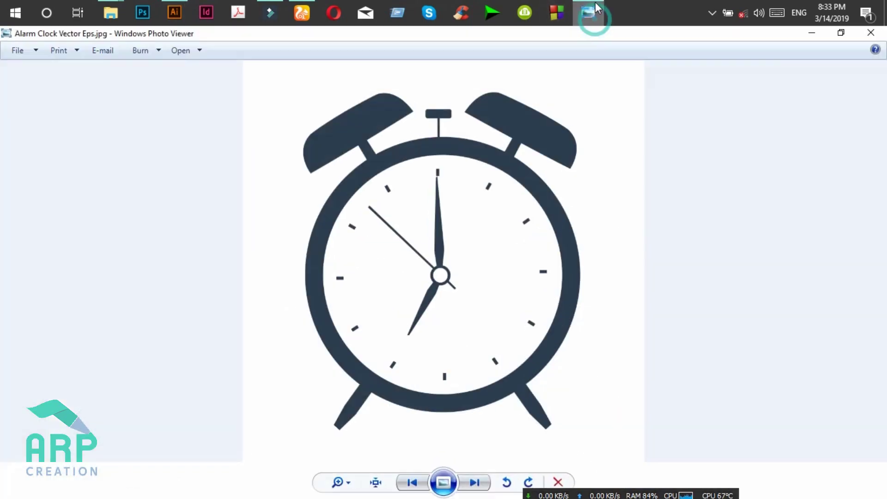
left_click(595, 13)
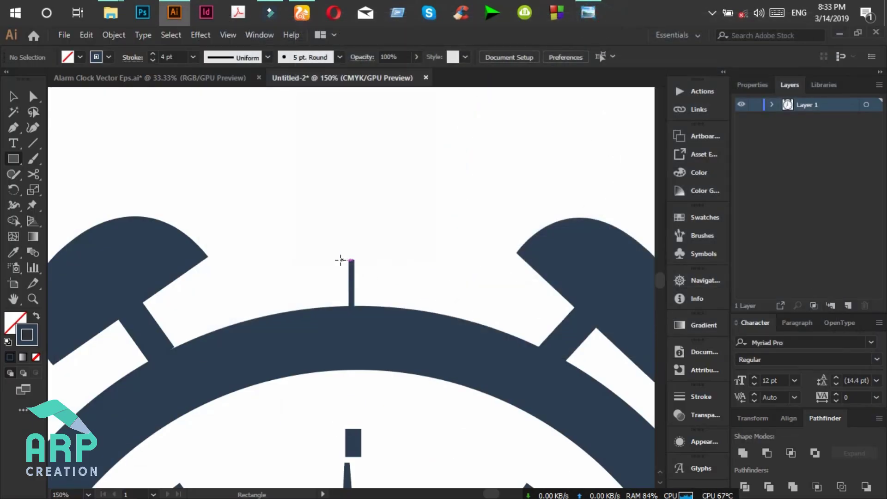
left_click(21, 162)
left_click(67, 174)
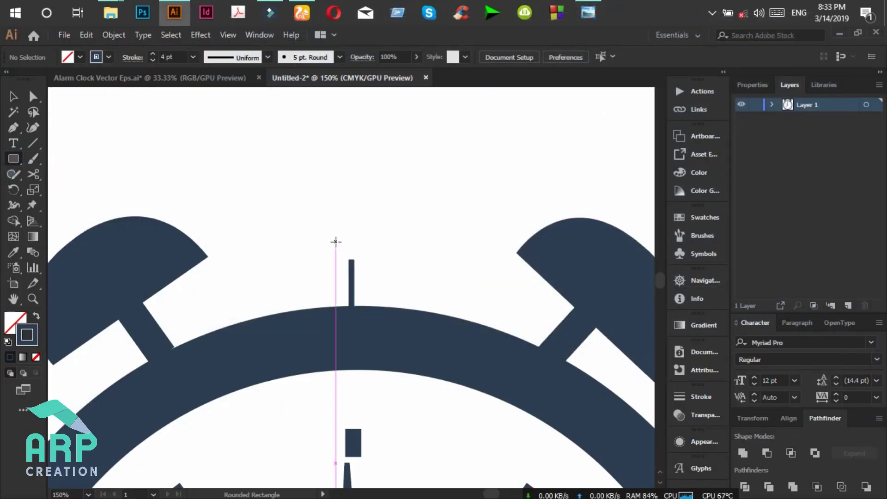
left_click_drag(335, 244, 371, 259)
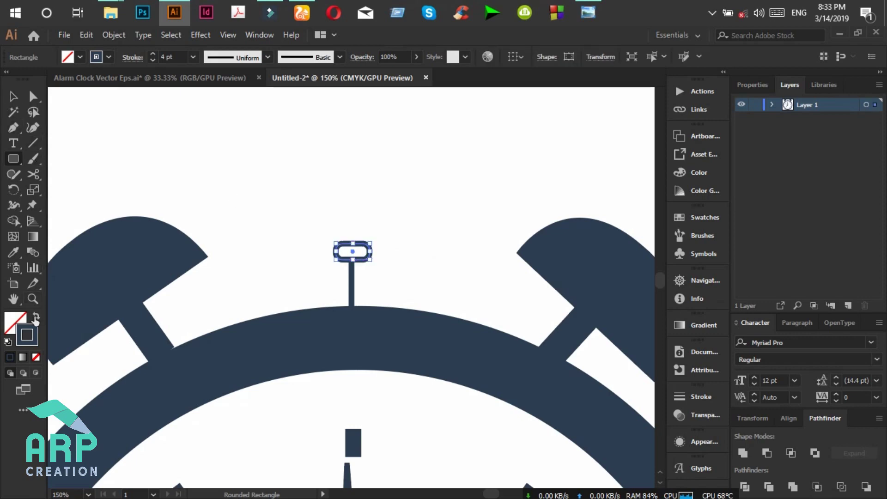
left_click(36, 318)
Move the rounded cap down onto the end of the short top line and centre it there.
left_click(16, 96)
left_click_drag(351, 252, 349, 258)
left_click(385, 202)
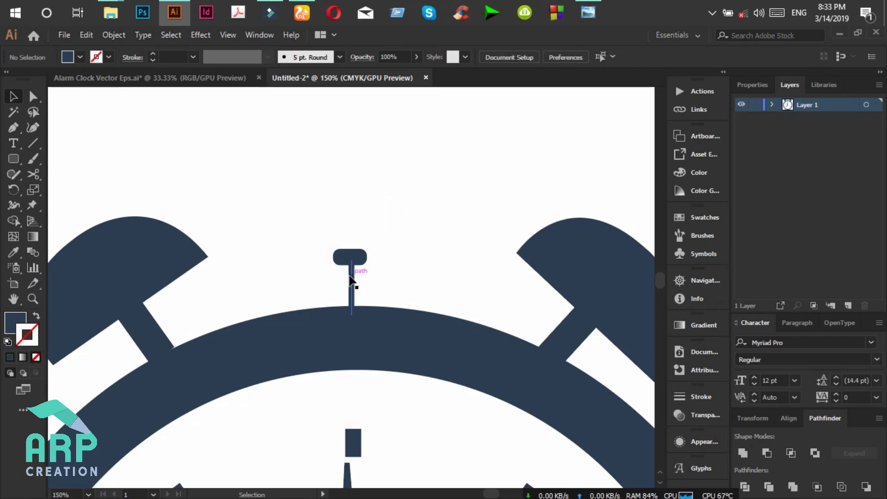
left_click(353, 256)
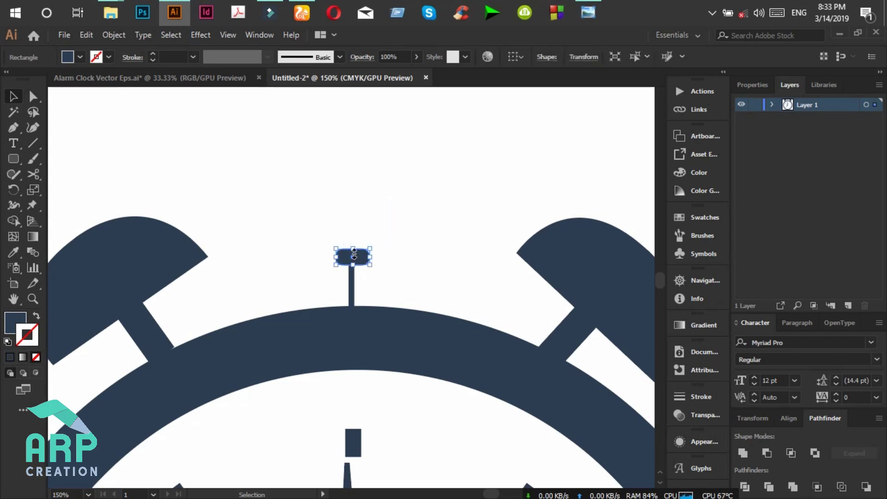
Start a Pen outline for the left leg with one anchor on the ring's lower-left edge and another below it, following the reference image.
key("ctrl+minus")
key("ctrl+minus")
scroll(422, 277, "down", 3)
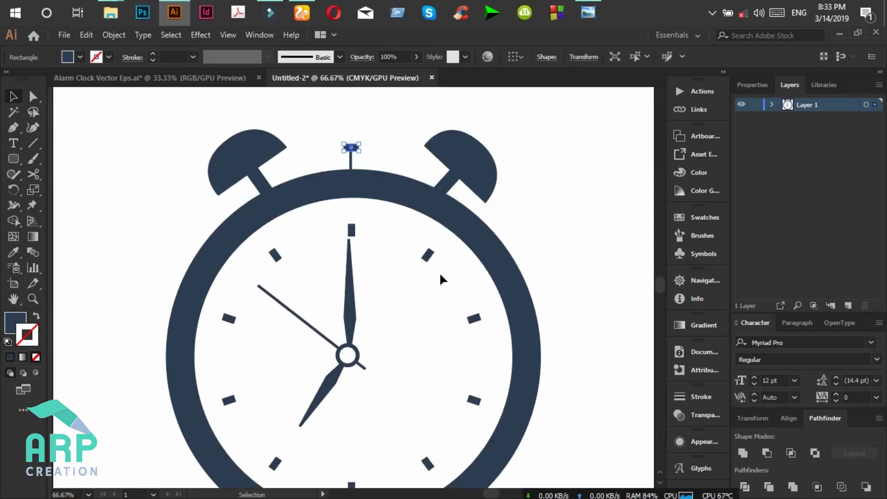
scroll(443, 296, "down", 5)
left_click(588, 4)
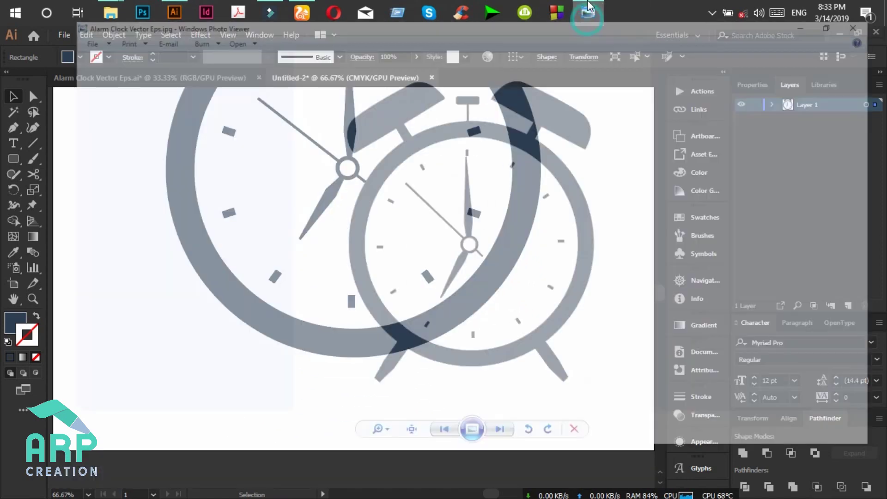
left_click(807, 31)
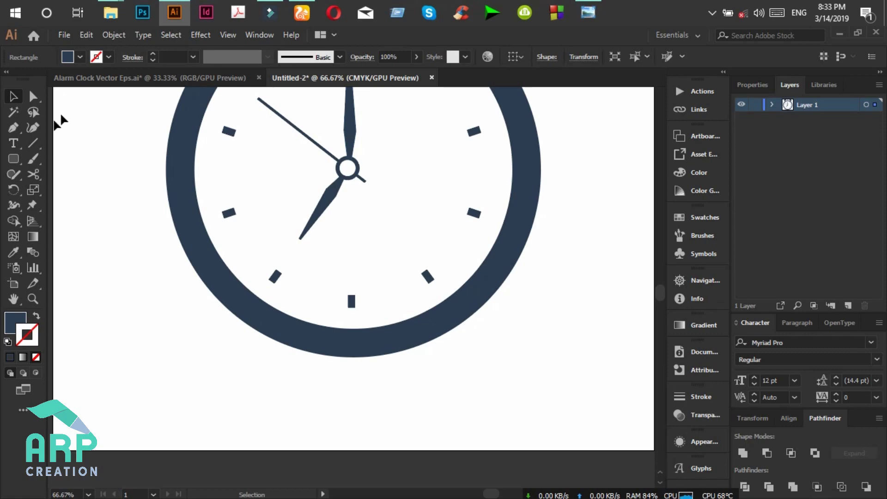
left_click(13, 129)
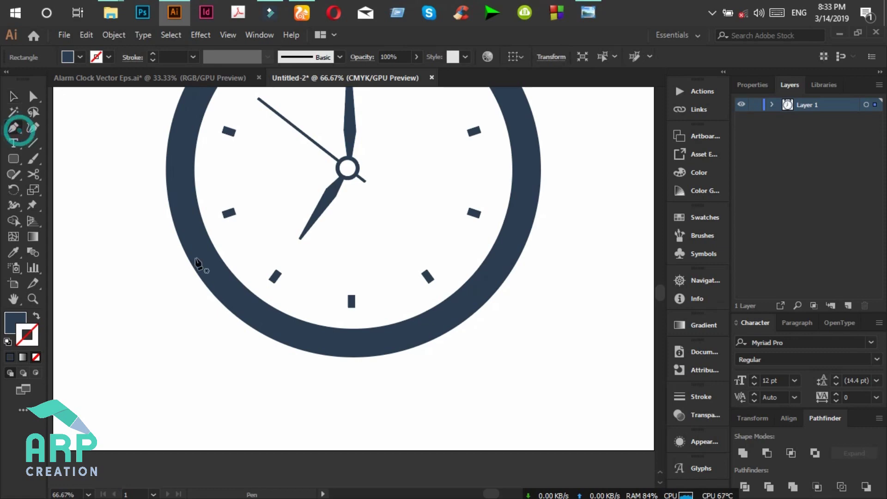
left_click(585, 14)
left_click(585, 14)
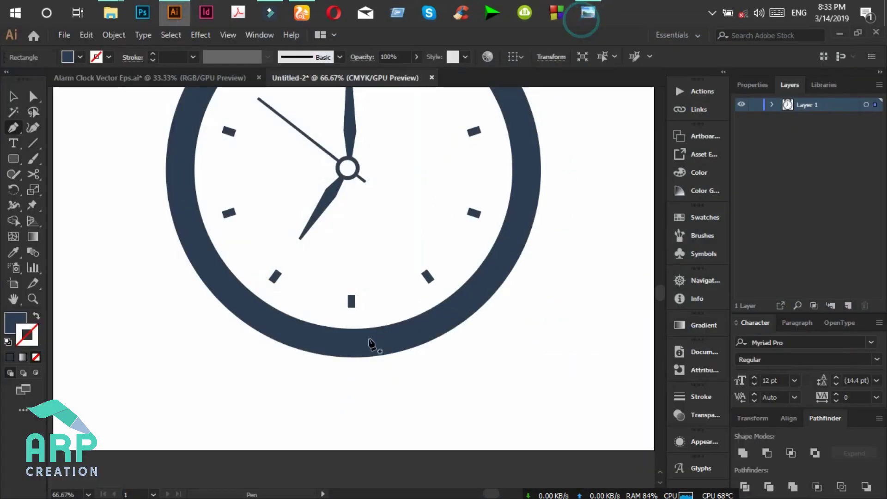
left_click(305, 350)
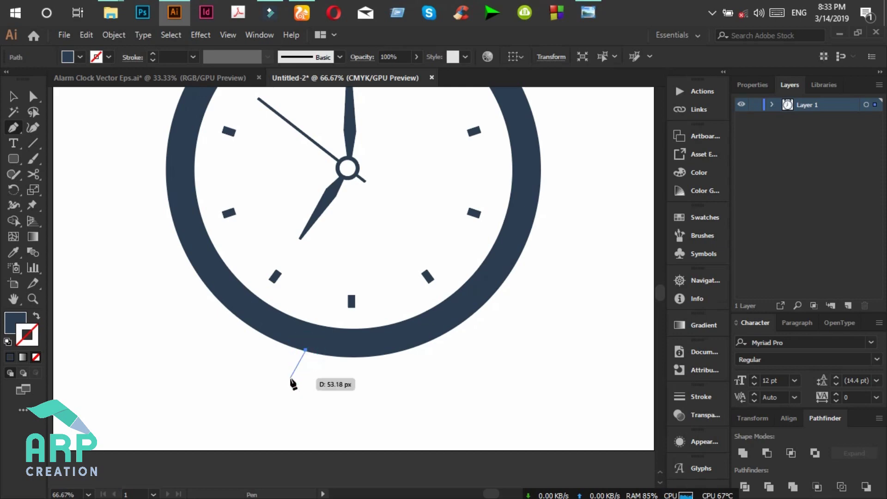
left_click(291, 379)
Check the reference and complete the left leg as a closed six-point shape tapering to a narrow foot, with its wide end at the ring.
left_click(587, 13)
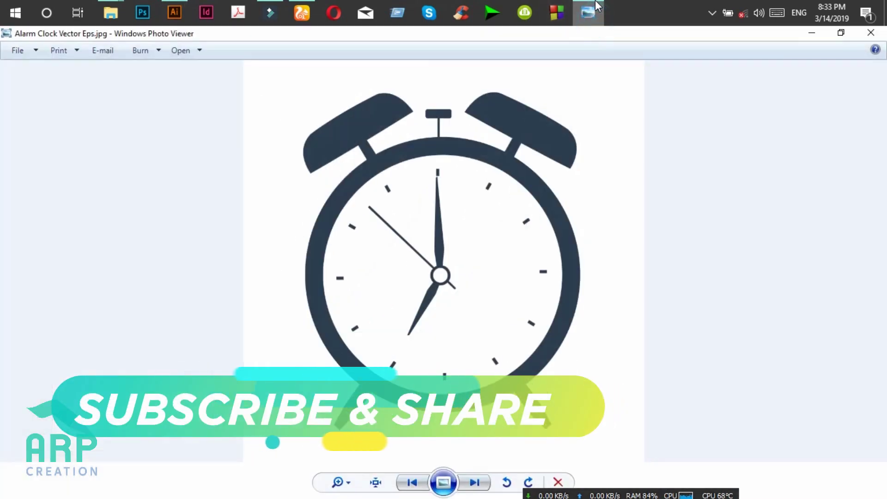
left_click(588, 13)
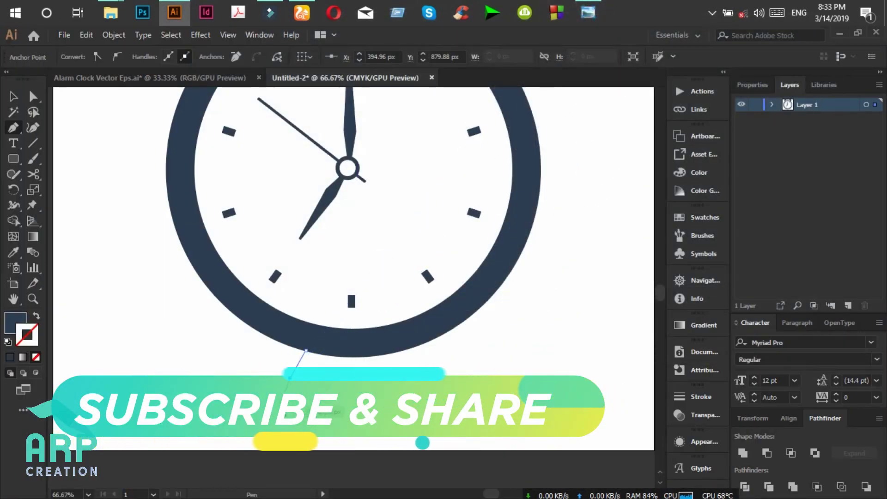
left_click(280, 406)
left_click(289, 413)
left_click(311, 389)
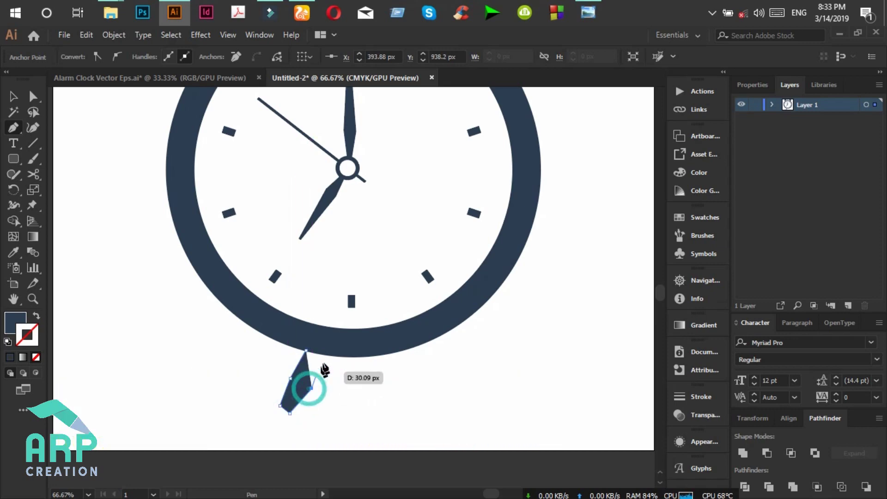
left_click(328, 357)
left_click(307, 355)
left_click(13, 96)
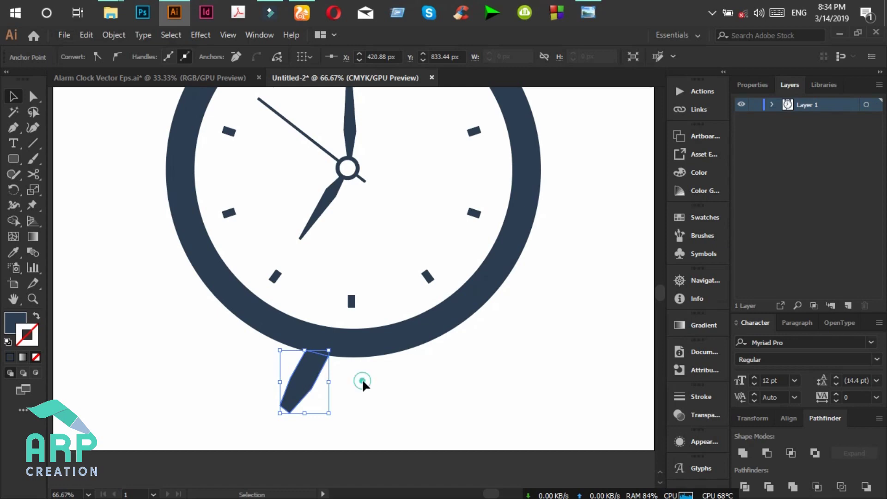
Duplicate the left leg, rotate the copy to lean the other way, and place it against the ring's lower right.
left_click(297, 376)
left_click_drag(310, 374, 451, 340)
left_click_drag(433, 382, 462, 378)
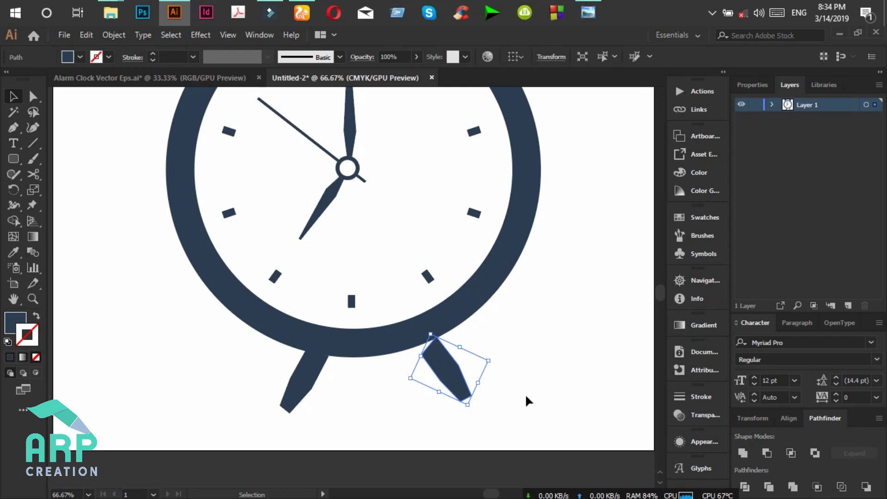
Reshape the right leg by moving its inner top anchor point up to the ring's outer edge, then deselect it.
key("ctrl+plus")
key("ctrl+plus")
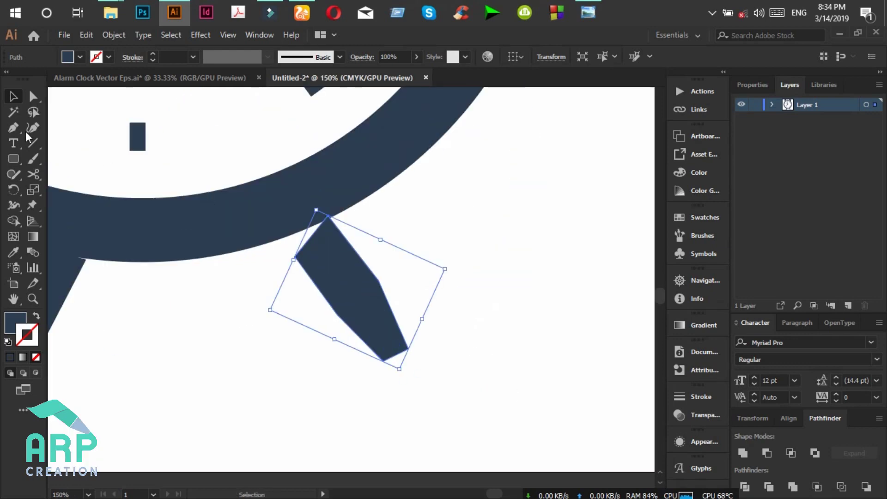
left_click(32, 98)
left_click(296, 257)
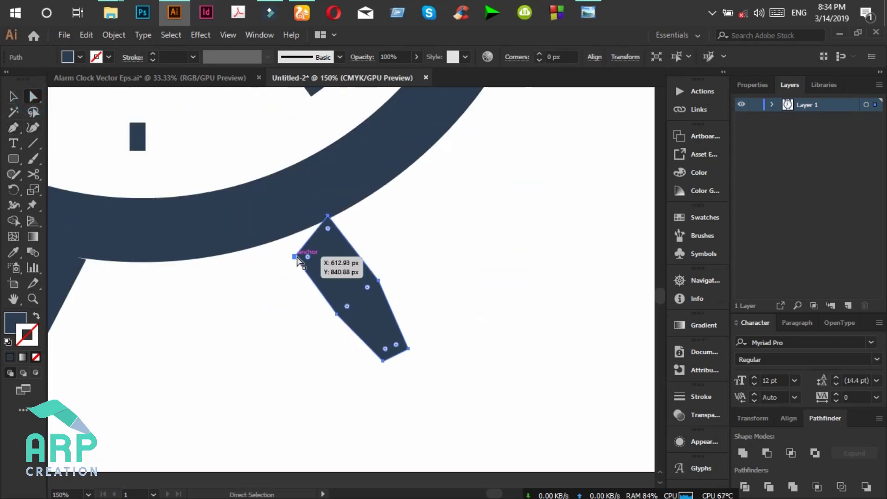
left_click_drag(296, 257, 277, 239)
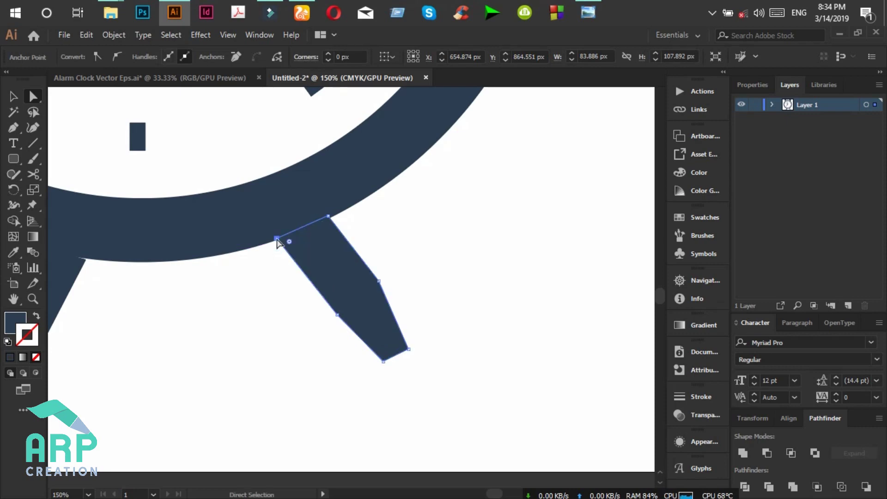
left_click(16, 96)
left_click(204, 343)
Shift both legs slightly so their tops tuck into the bottom of the ring, then deselect them.
key("ctrl+minus")
key("ctrl+minus")
key("ctrl+minus")
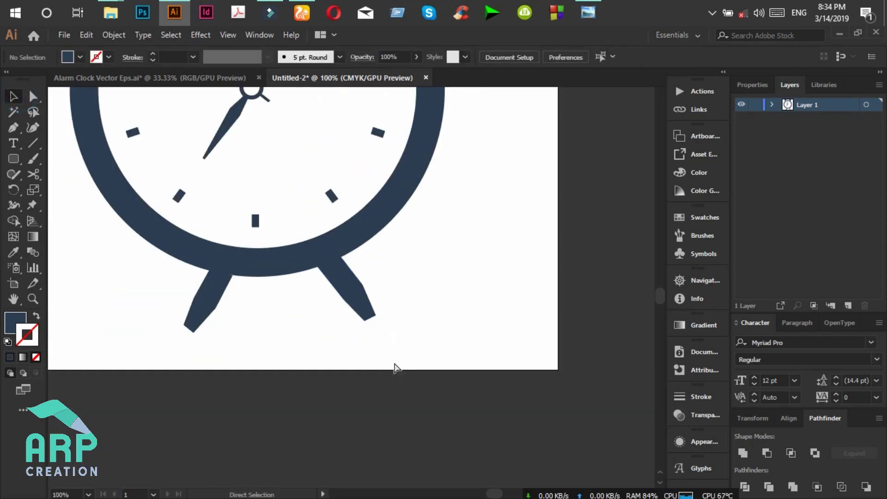
left_click_drag(359, 298, 357, 298)
left_click(245, 303)
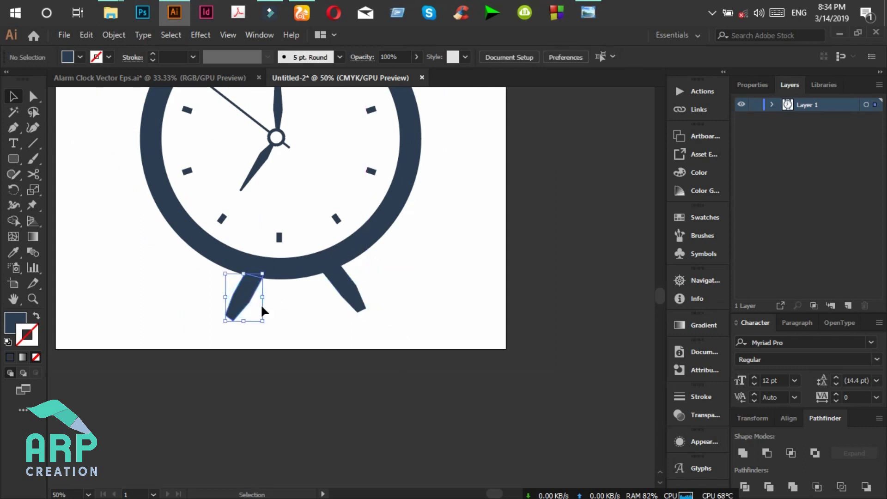
left_click(333, 332)
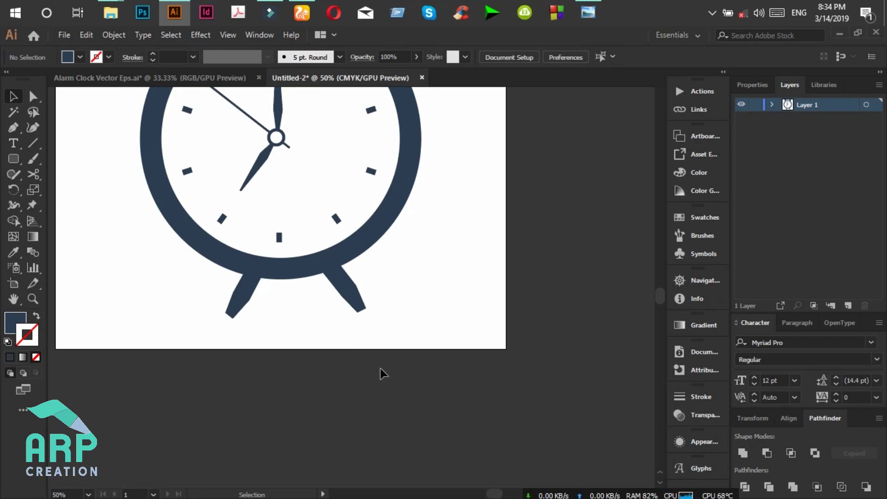
Review the whole alarm clock on its artboard, then minimize the Illustrator window to show the desktop.
key("ctrl+minus")
scroll(399, 366, "up", 2)
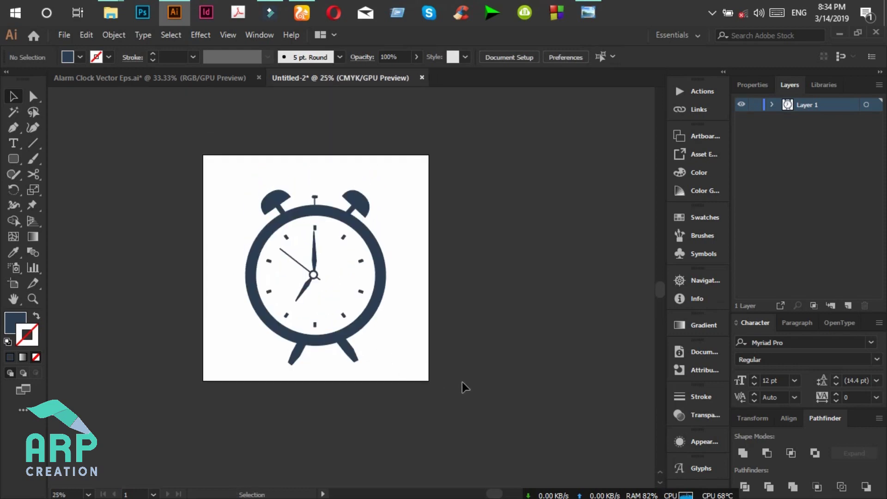
key("ctrl+plus")
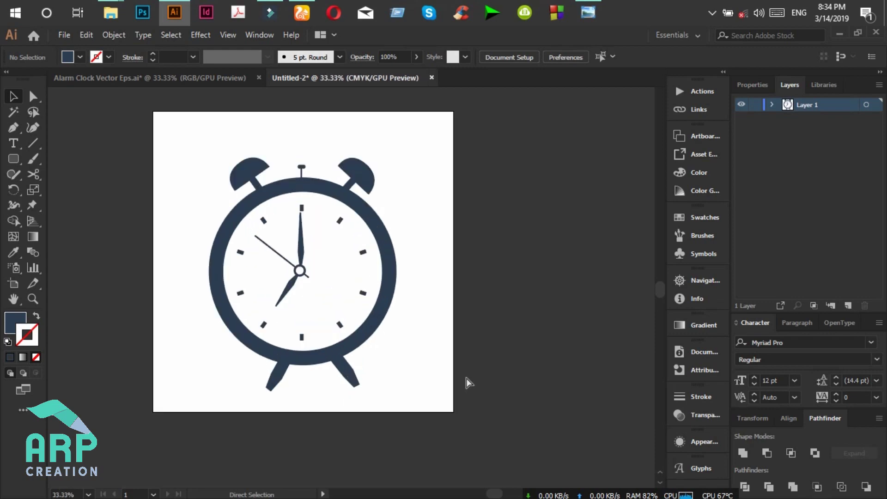
left_click(845, 37)
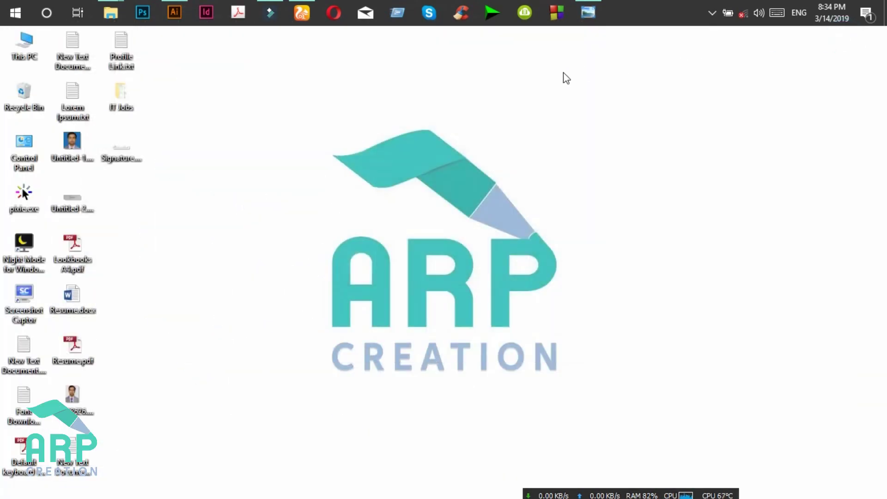